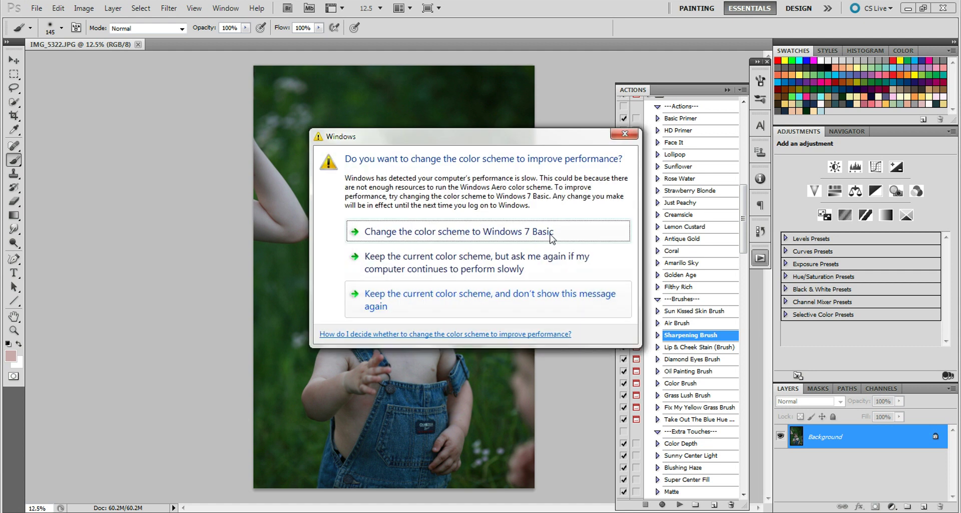
# - Keep the current Windows color scheme with the ask-again option, and duplicate the Background layer under its default name
pyautogui.click(550, 261)
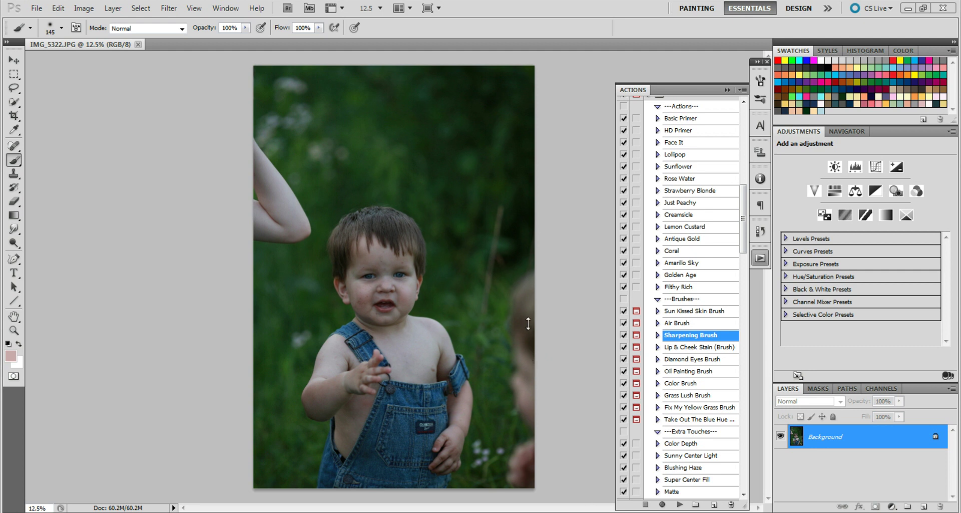
pyautogui.rightClick(842, 438)
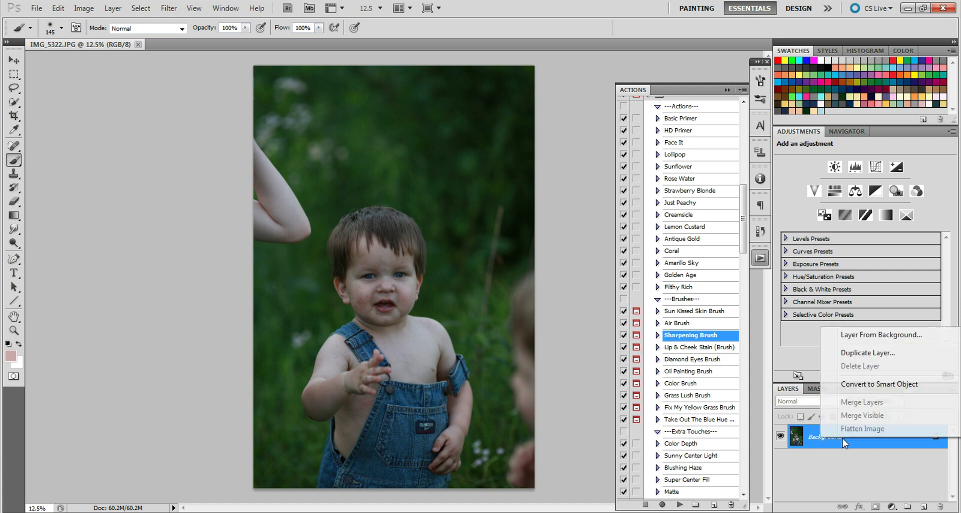
pyautogui.click(892, 359)
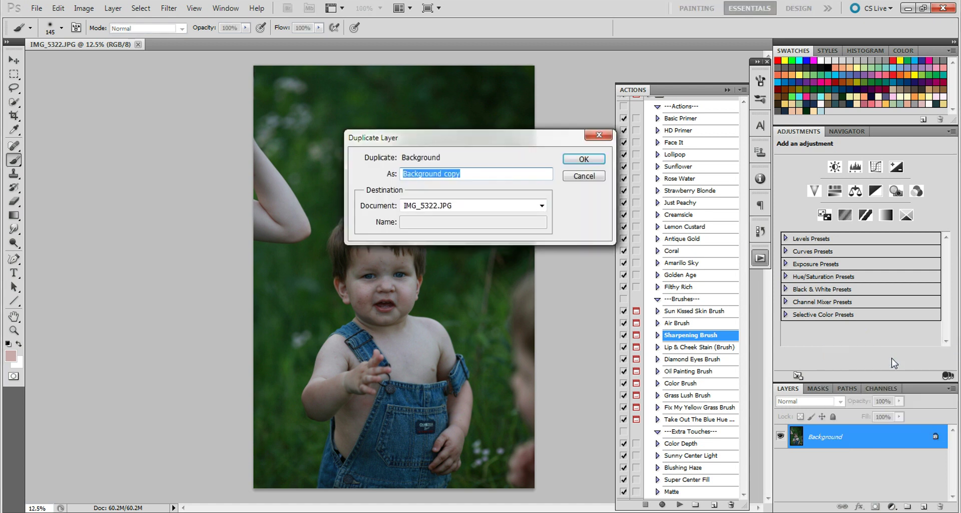
pyautogui.press('Return')
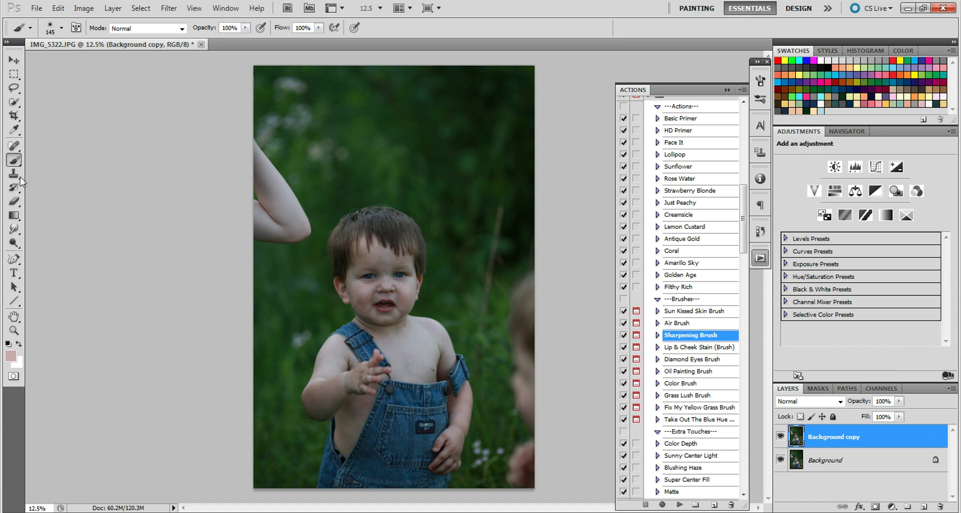
# - Set up the Clone Stamp tool with 100% opacity and a 504 px soft brush
pyautogui.click(14, 174)
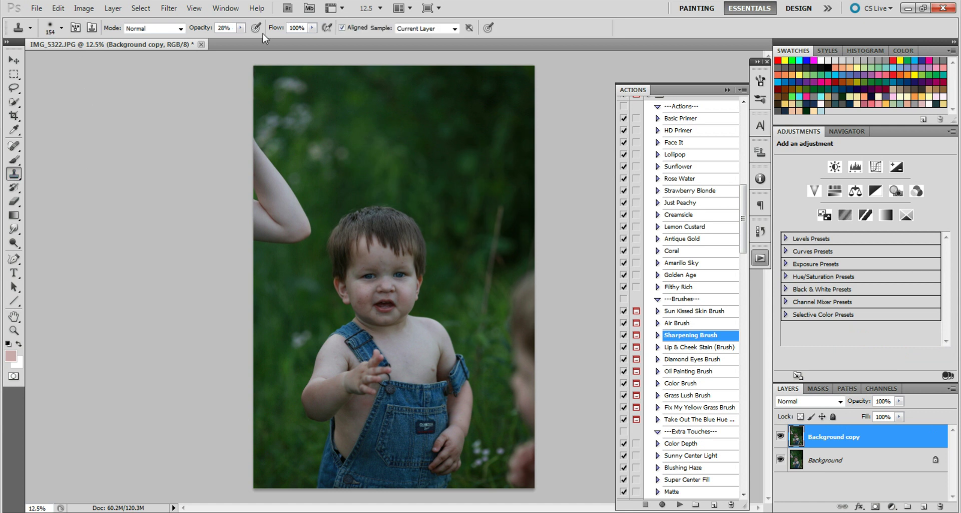
pyautogui.click(241, 28)
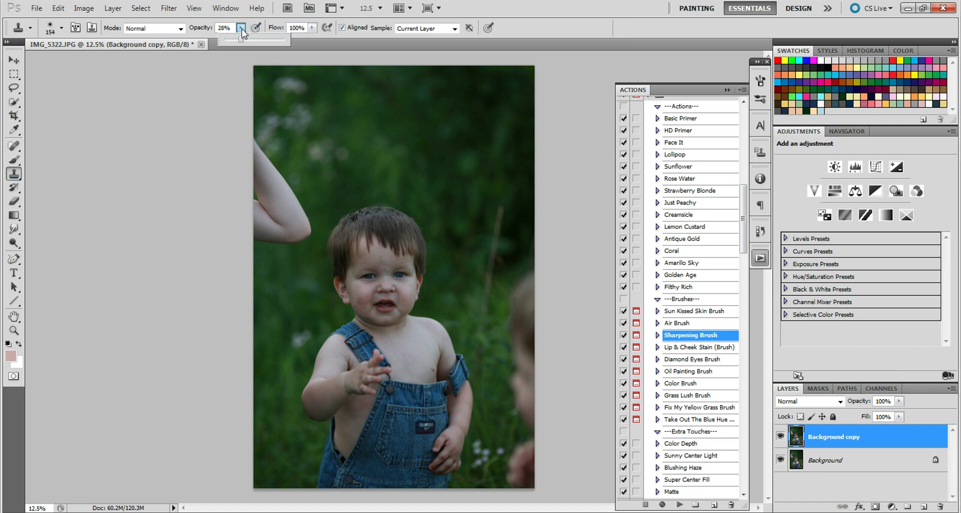
pyautogui.click(61, 28)
pyautogui.click(125, 62)
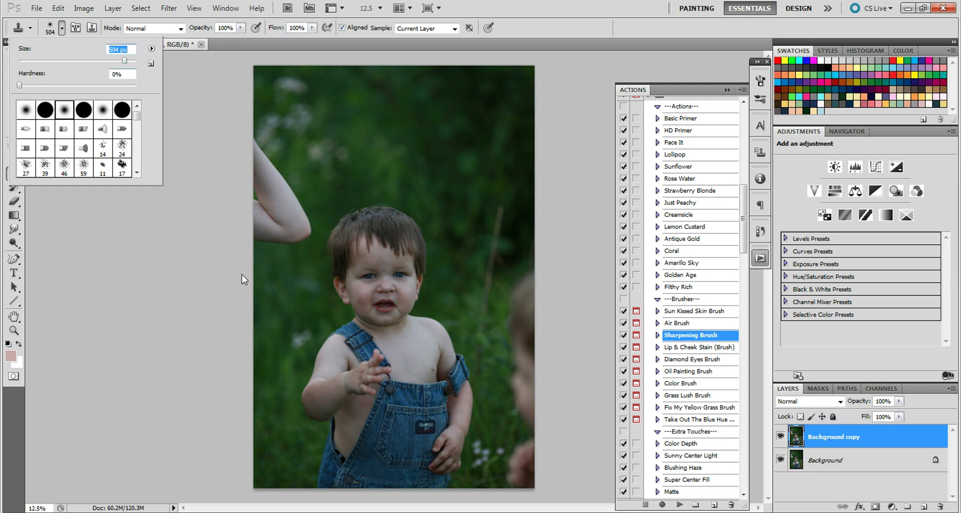
pyautogui.rightClick(273, 324)
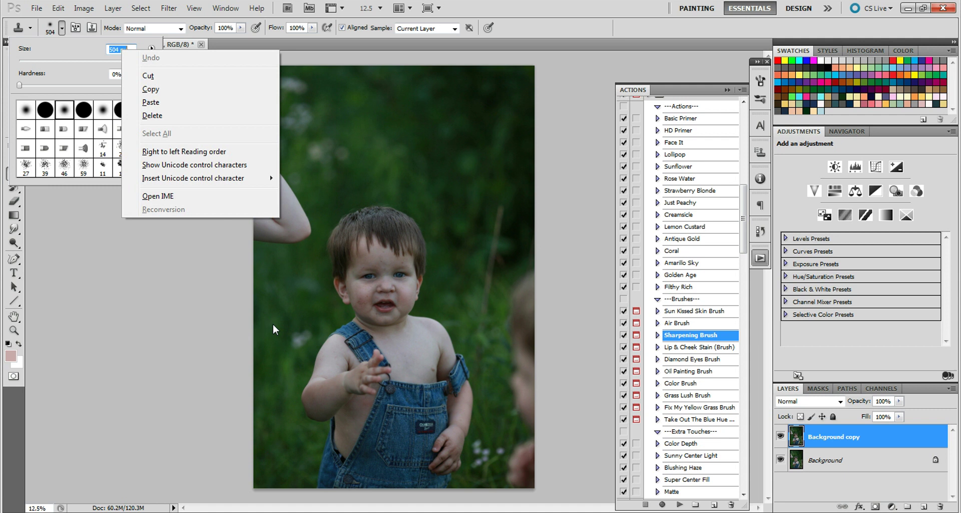
pyautogui.click(273, 324)
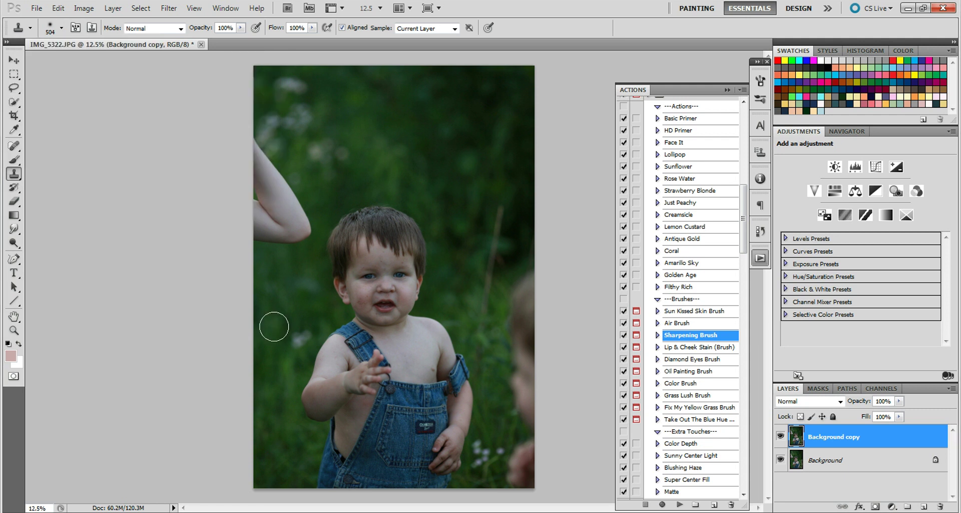
# - Try cloning grass over the arm at the photo's left edge, and undo the clone stroke
pyautogui.moveTo(271, 235)
pyautogui.mouseDown()
pyautogui.moveTo(265, 211)
pyautogui.moveTo(302, 236)
pyautogui.moveTo(298, 211)
pyautogui.moveTo(283, 198)
pyautogui.moveTo(283, 182)
pyautogui.moveTo(293, 185)
pyautogui.moveTo(293, 201)
pyautogui.moveTo(262, 206)
pyautogui.moveTo(273, 168)
pyautogui.mouseUp()
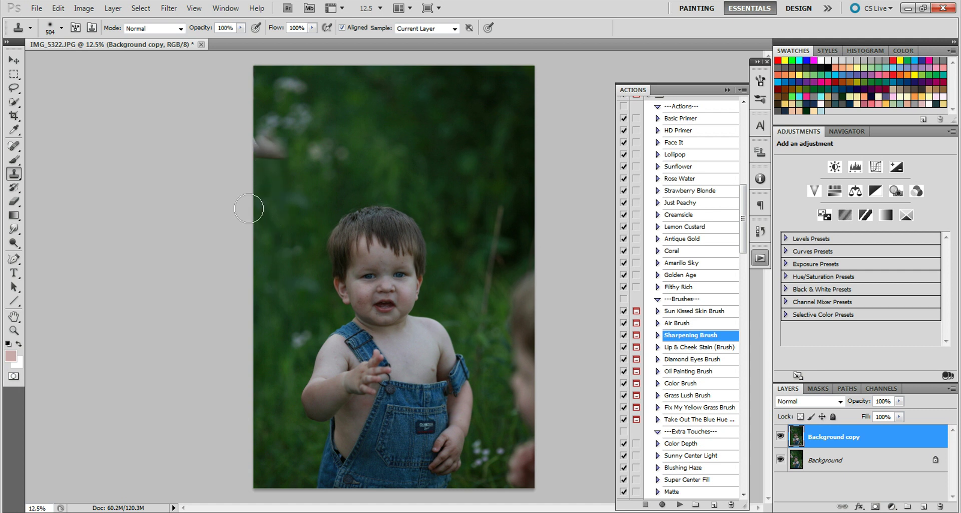
pyautogui.click(59, 8)
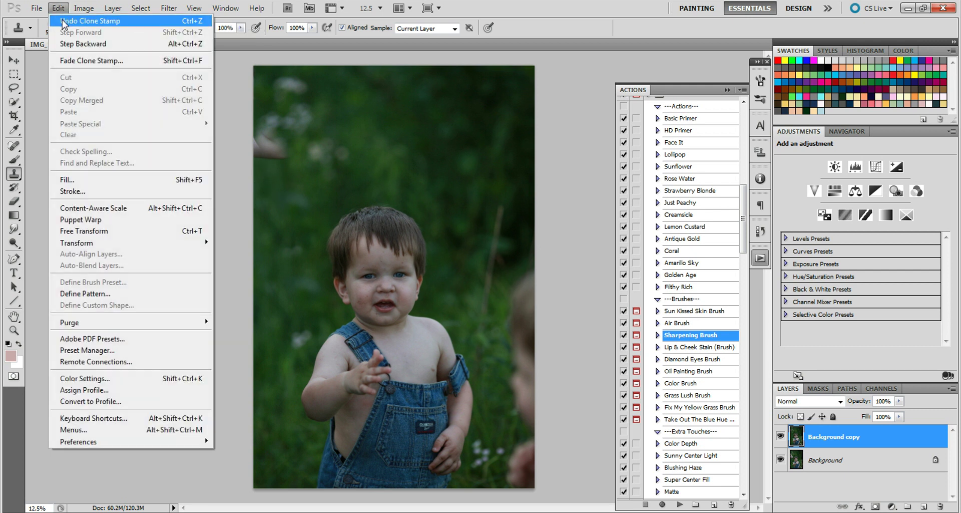
pyautogui.click(75, 15)
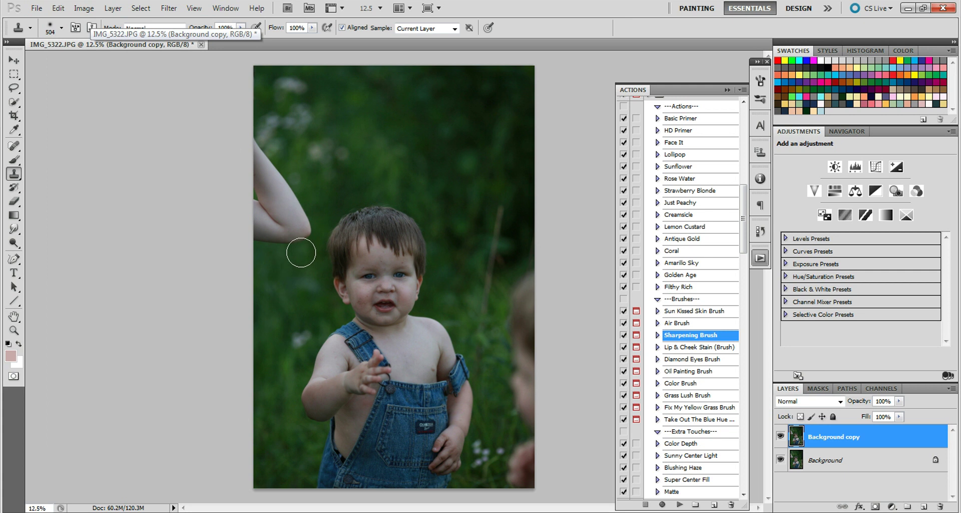
# - Remove the arm at the photo's left edge by cloning the surrounding dark grass over it
pyautogui.moveTo(283, 256)
pyautogui.mouseDown()
pyautogui.moveTo(273, 259)
pyautogui.moveTo(264, 228)
pyautogui.moveTo(275, 238)
pyautogui.moveTo(298, 227)
pyautogui.moveTo(301, 238)
pyautogui.moveTo(279, 186)
pyautogui.moveTo(266, 208)
pyautogui.moveTo(273, 175)
pyautogui.moveTo(280, 208)
pyautogui.mouseUp()
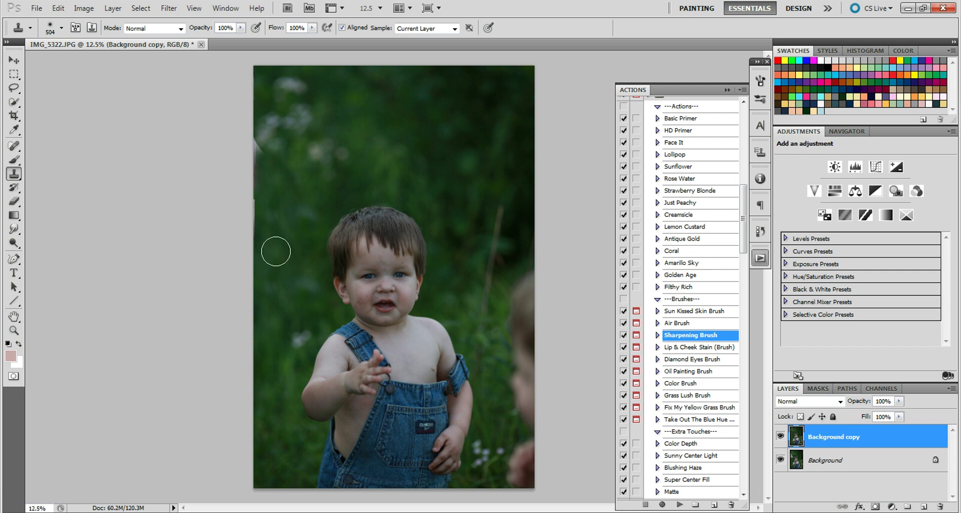
pyautogui.moveTo(276, 251)
pyautogui.mouseDown()
pyautogui.moveTo(253, 189)
pyautogui.moveTo(258, 145)
pyautogui.mouseUp()
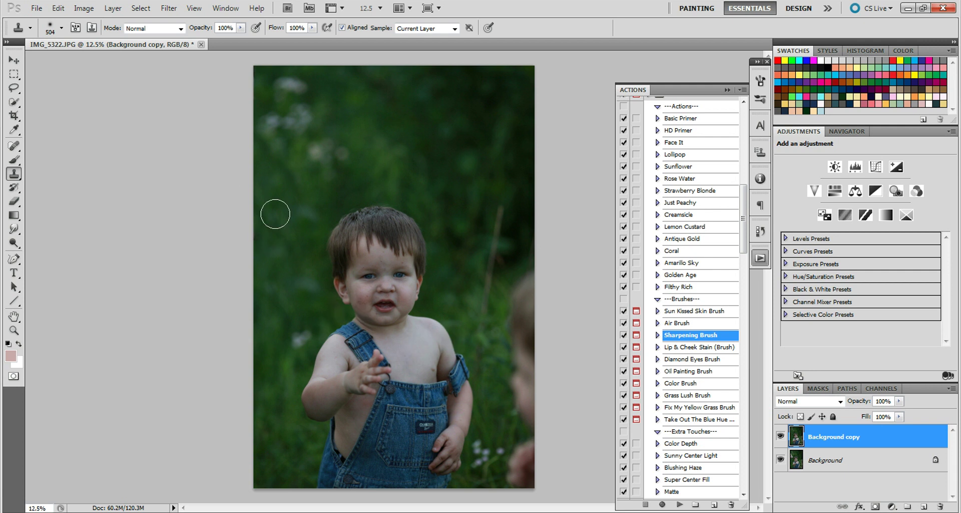
pyautogui.click(279, 304)
pyautogui.keyDown('alt'); pyautogui.click(294, 256); pyautogui.keyUp('alt')
pyautogui.moveTo(276, 225); pyautogui.dragTo(273, 216)
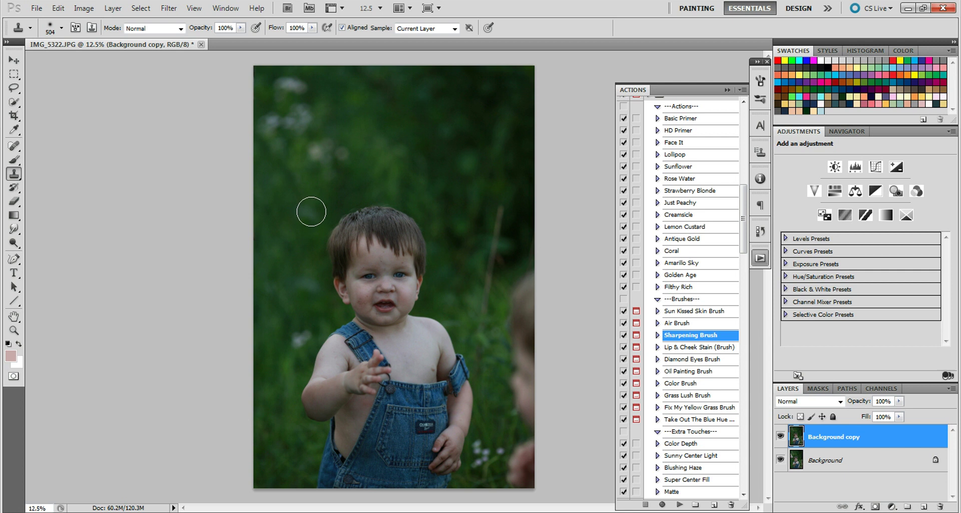
pyautogui.moveTo(394, 325); pyautogui.dragTo(400, 330)
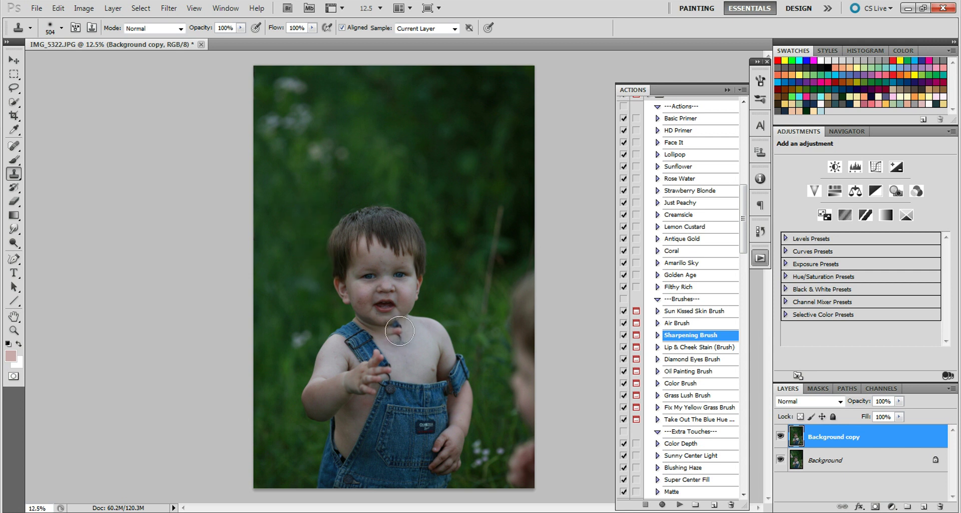
pyautogui.hotkey('ctrl', 'z')
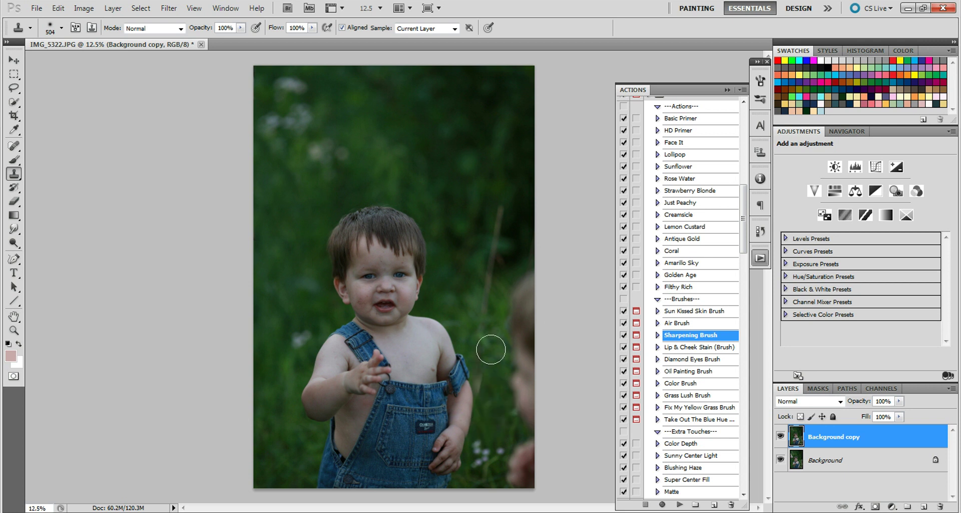
# - Clone nearby grass over the blurred second child along the photo's right edge
pyautogui.keyDown('alt'); pyautogui.click(494, 410); pyautogui.keyUp('alt')
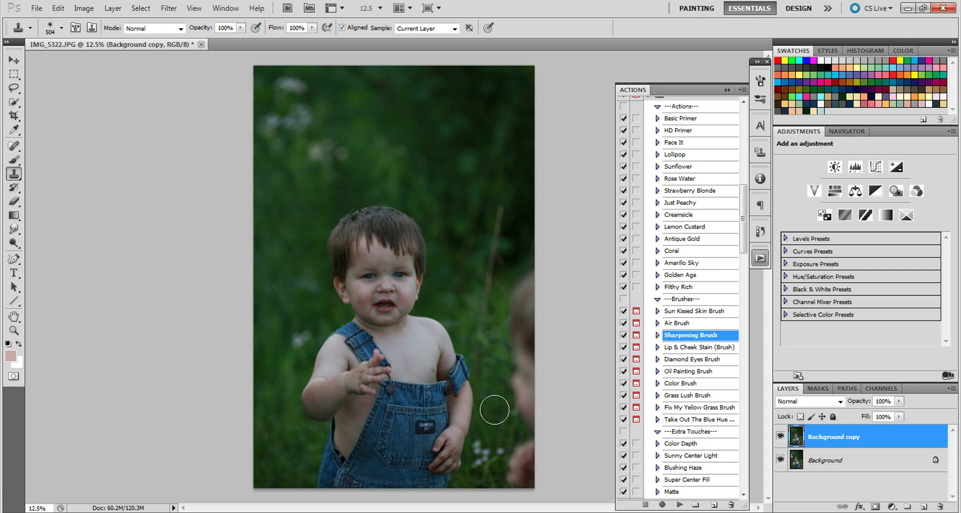
pyautogui.moveTo(516, 408)
pyautogui.mouseDown()
pyautogui.moveTo(516, 285)
pyautogui.moveTo(526, 279)
pyautogui.moveTo(521, 472)
pyautogui.mouseUp()
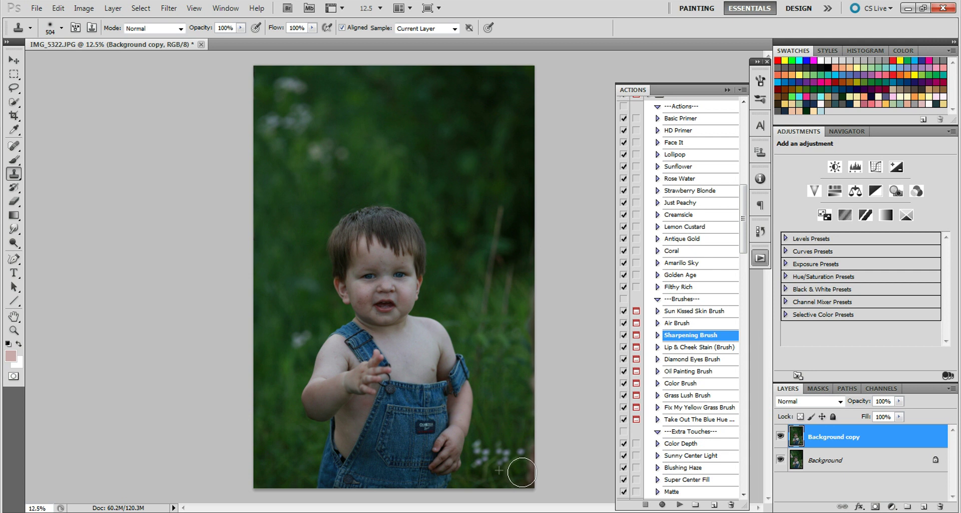
pyautogui.keyDown('alt'); pyautogui.click(514, 430); pyautogui.keyUp('alt')
pyautogui.moveTo(530, 390); pyautogui.dragTo(532, 300)
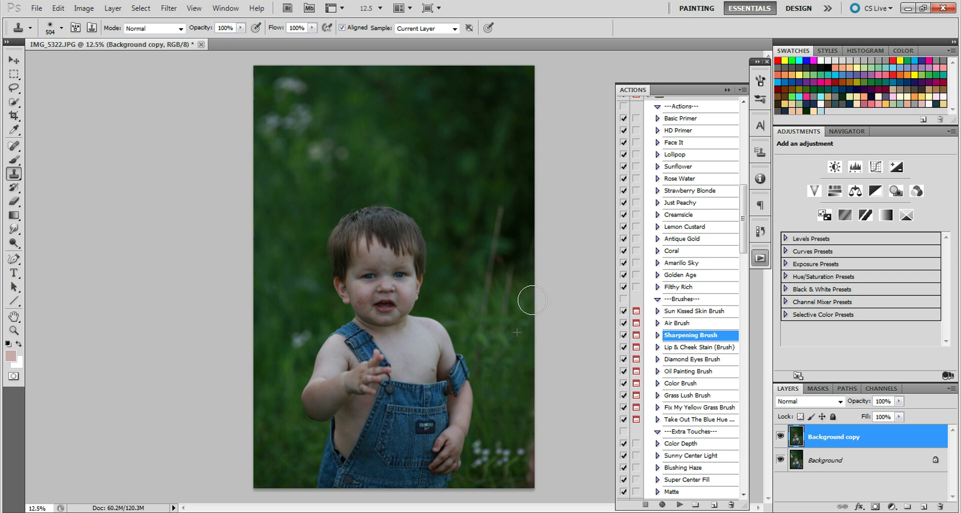
pyautogui.click(528, 422)
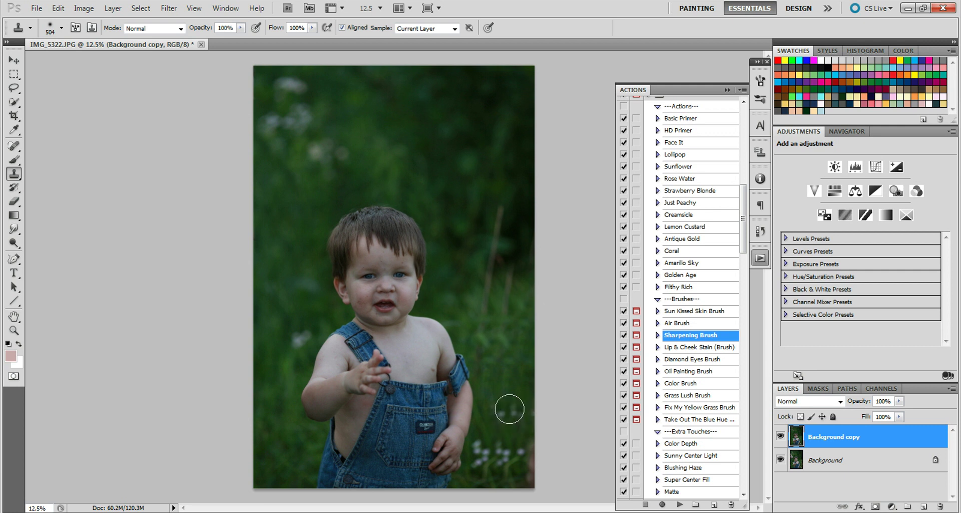
pyautogui.click(511, 407)
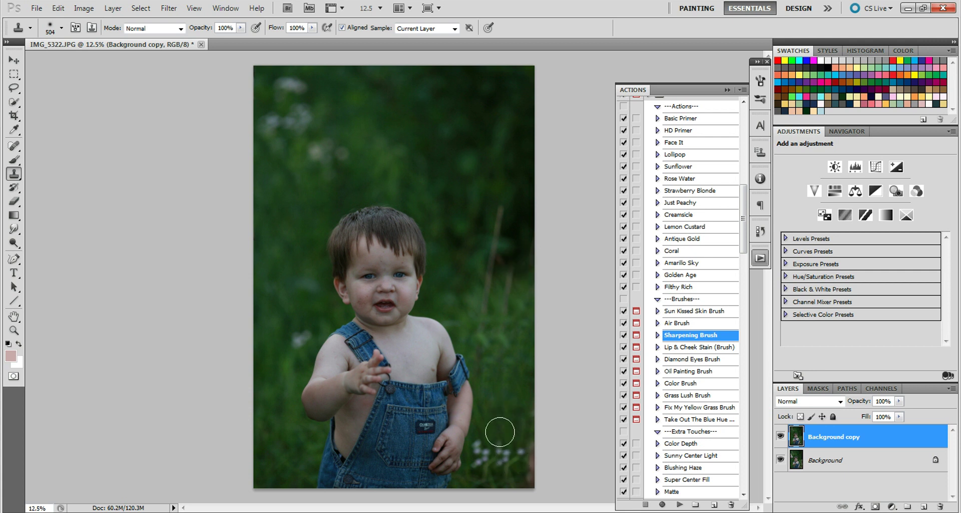
# - Clone grass over the skin remnant and repeated white flowers in the photo's lower-right corner
pyautogui.moveTo(502, 459)
pyautogui.mouseDown()
pyautogui.moveTo(506, 470)
pyautogui.moveTo(524, 459)
pyautogui.mouseUp()
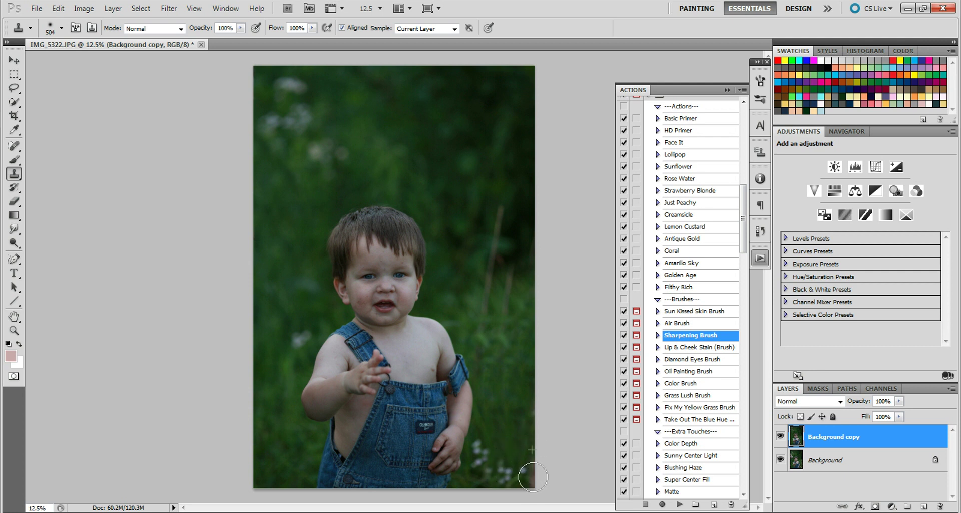
pyautogui.click(488, 450)
pyautogui.moveTo(526, 463); pyautogui.dragTo(524, 476)
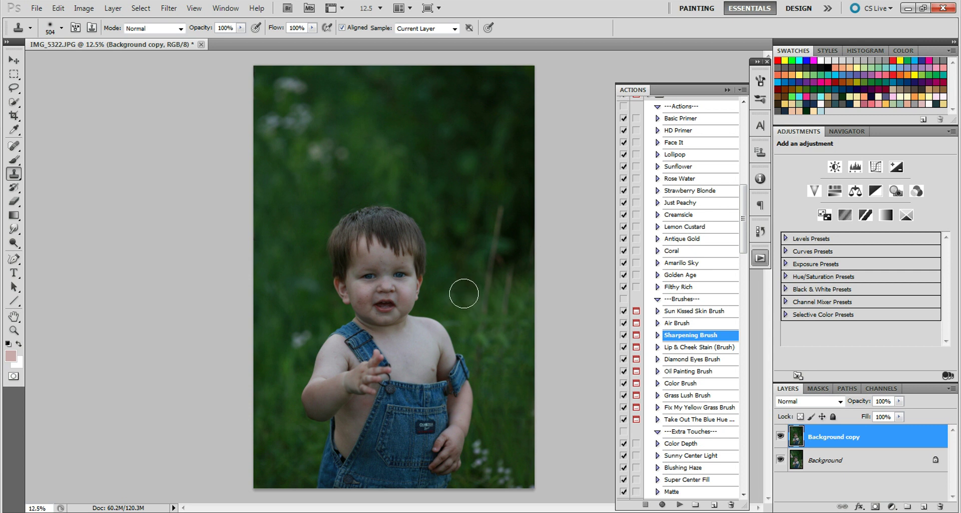
# - Clone varied grass from other areas over the repeated stalks and patterns between the boy and the photo's right edge
pyautogui.click(443, 316)
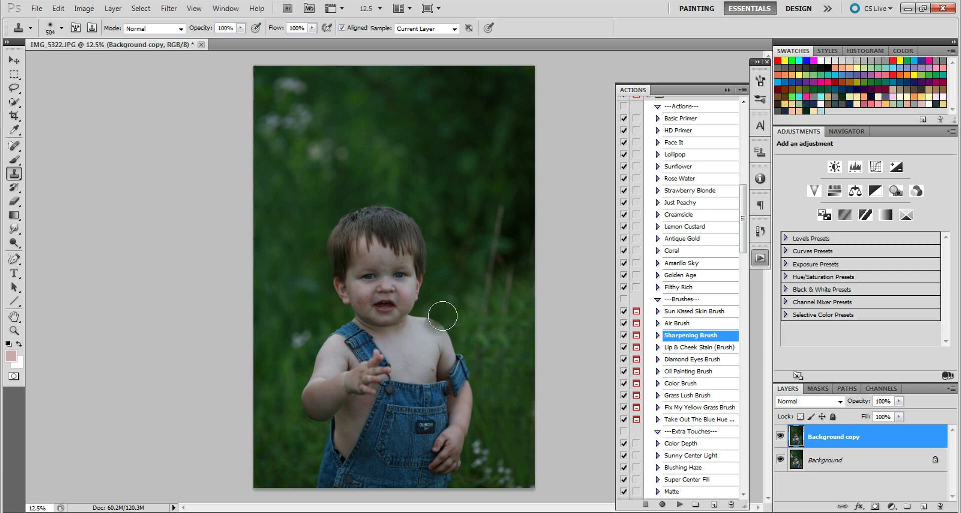
pyautogui.keyDown('alt'); pyautogui.click(278, 382); pyautogui.keyUp('alt')
pyautogui.click(515, 389)
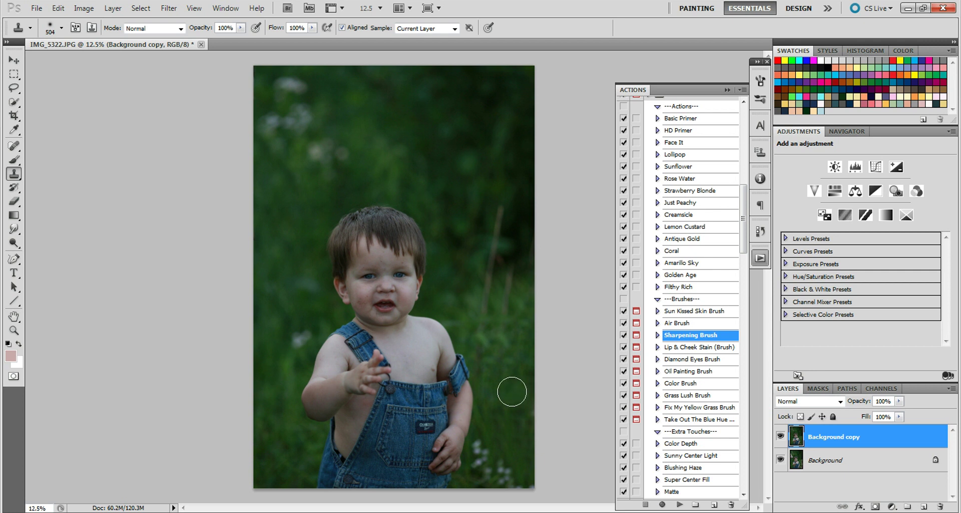
pyautogui.moveTo(517, 392)
pyautogui.mouseDown()
pyautogui.moveTo(517, 276)
pyautogui.moveTo(513, 355)
pyautogui.mouseUp()
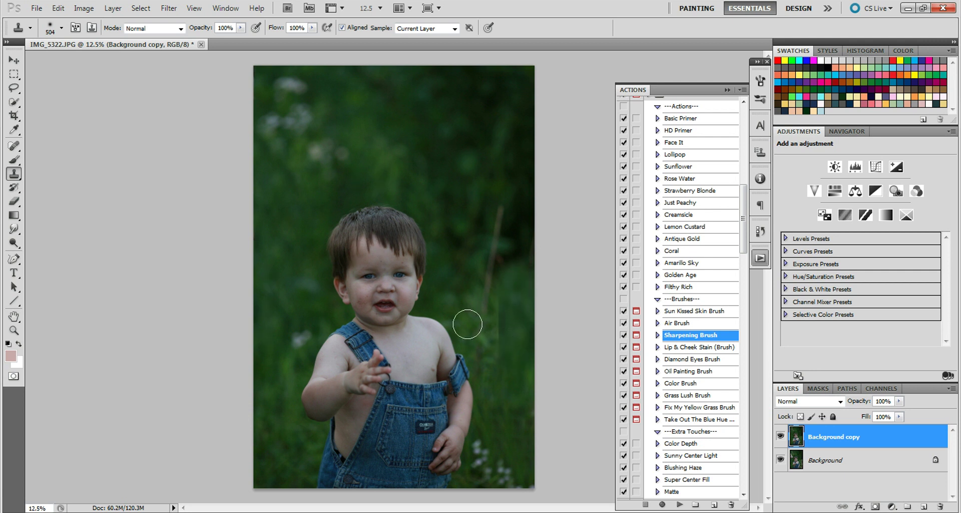
pyautogui.keyDown('alt'); pyautogui.click(518, 373); pyautogui.keyUp('alt')
pyautogui.moveTo(504, 368)
pyautogui.mouseDown()
pyautogui.moveTo(502, 304)
pyautogui.moveTo(498, 394)
pyautogui.mouseUp()
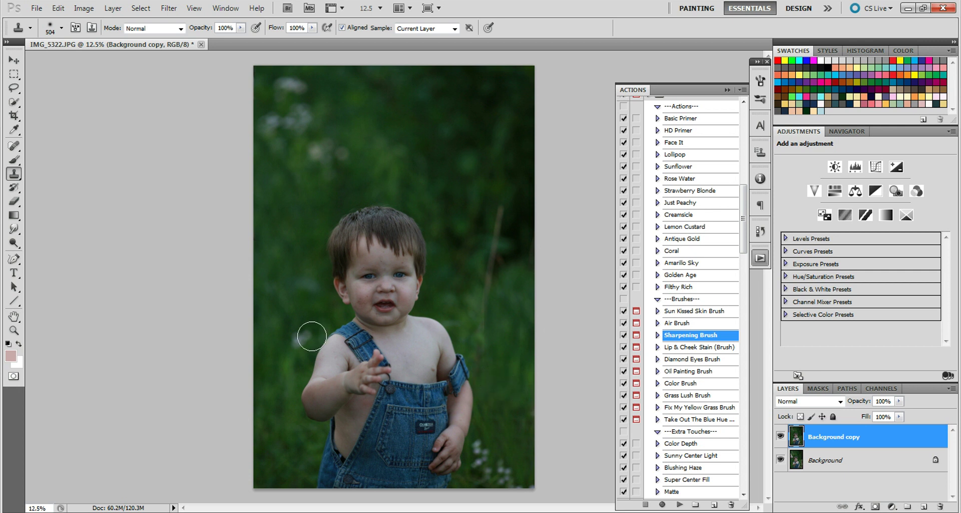
pyautogui.keyDown('alt'); pyautogui.click(274, 357); pyautogui.keyUp('alt')
pyautogui.moveTo(516, 385); pyautogui.dragTo(520, 286)
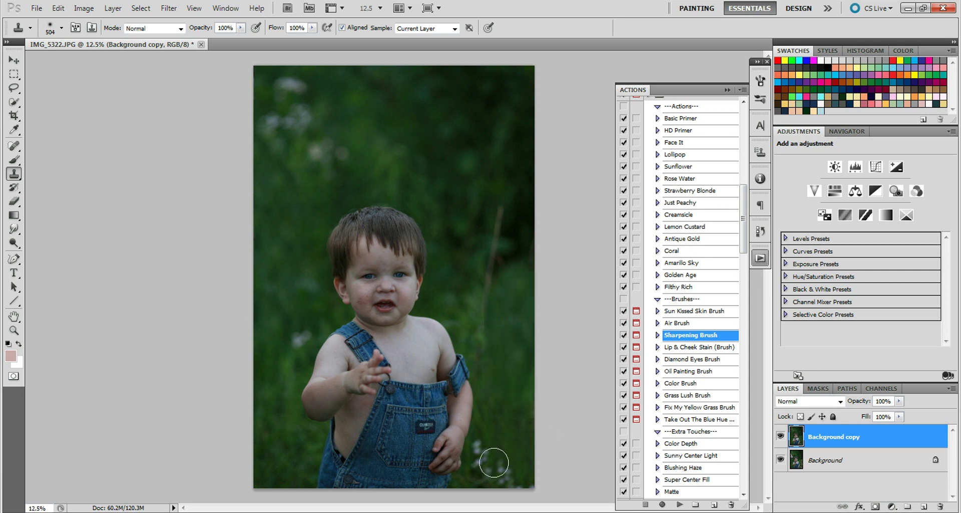
pyautogui.moveTo(500, 419)
pyautogui.mouseDown()
pyautogui.moveTo(513, 447)
pyautogui.moveTo(517, 412)
pyautogui.mouseUp()
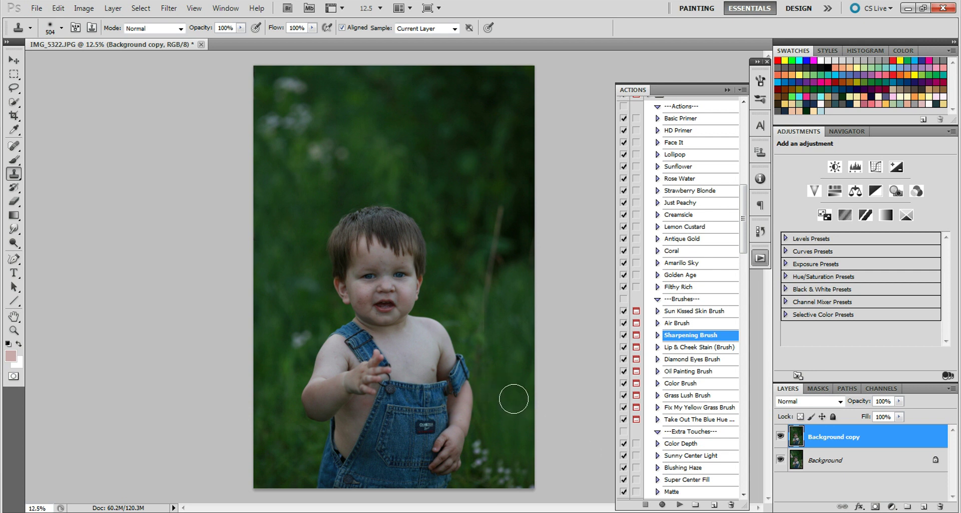
pyautogui.moveTo(518, 446); pyautogui.dragTo(527, 481)
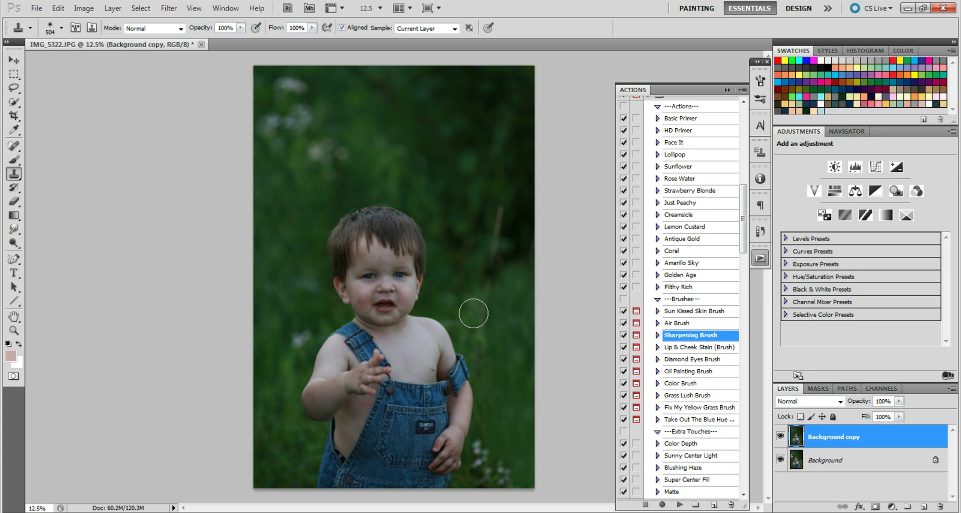
# - Add a layer mask to the Background copy layer and paint on it in black with the Brush tool beside the boy
pyautogui.click(875, 506)
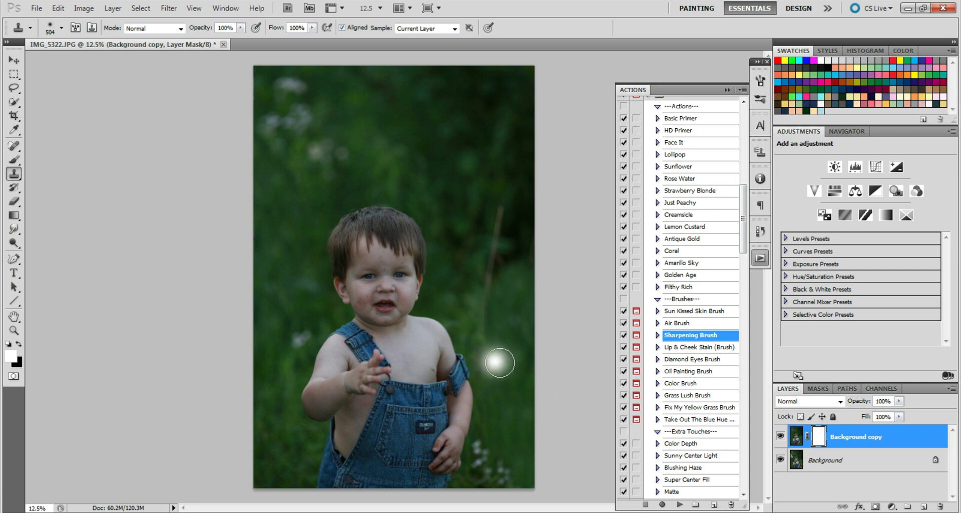
pyautogui.click(14, 60)
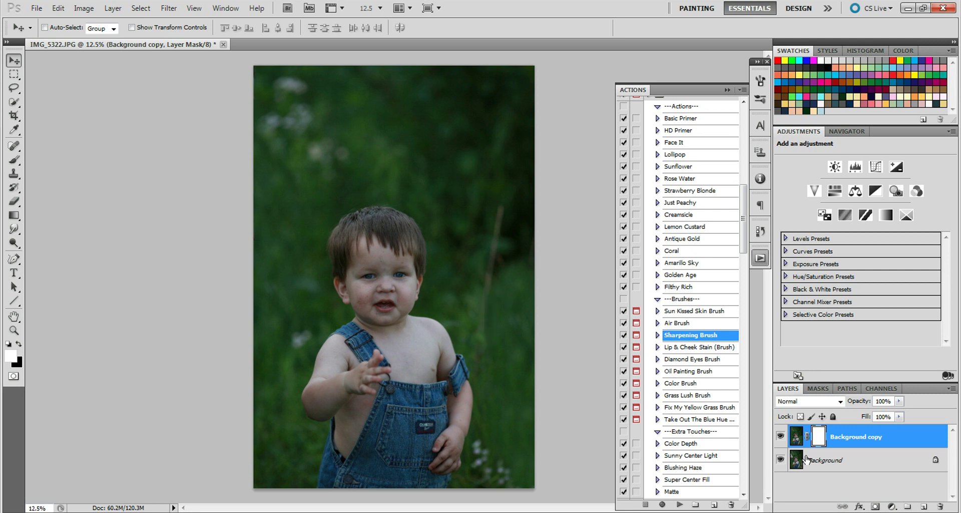
pyautogui.click(18, 343)
pyautogui.click(17, 159)
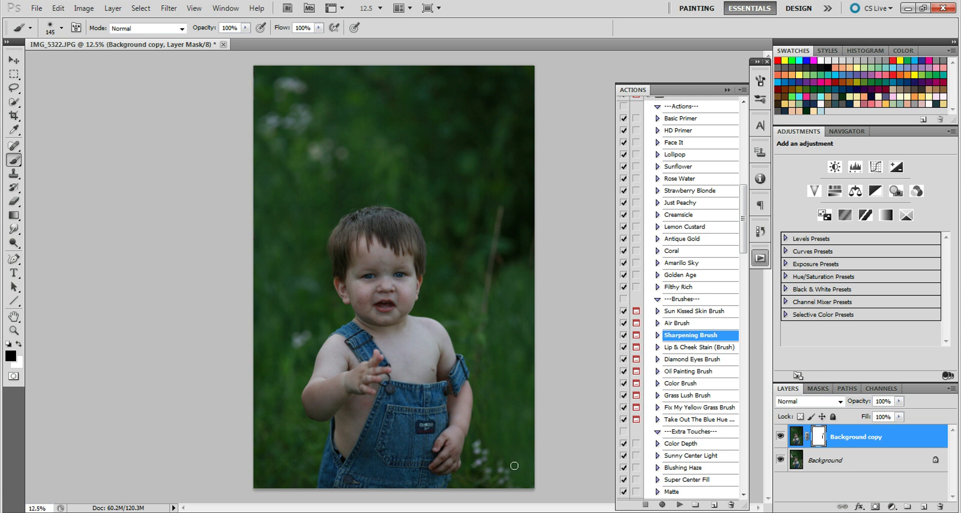
# - Paint black on the mask in the photo's lower-right corner with a 185 px brush, and paint it back with white
pyautogui.click(61, 28)
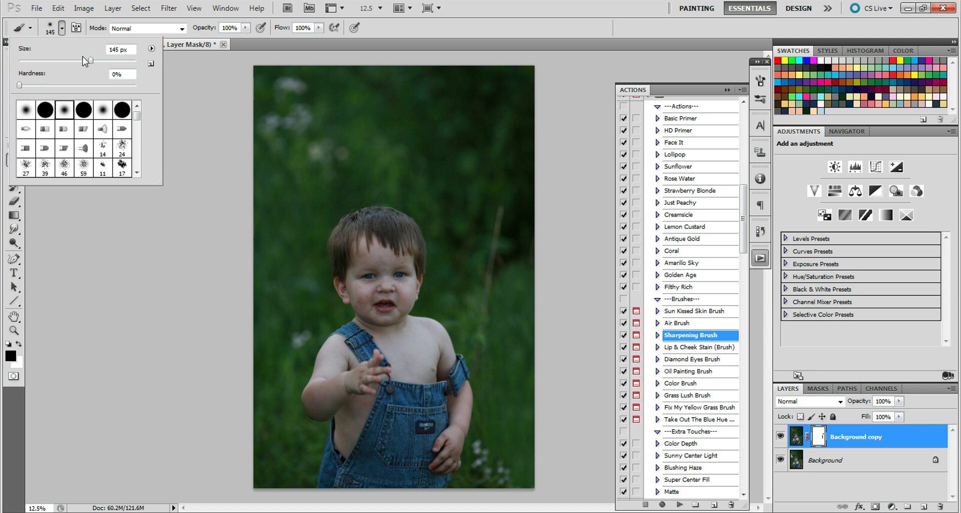
pyautogui.moveTo(97, 61); pyautogui.dragTo(101, 61)
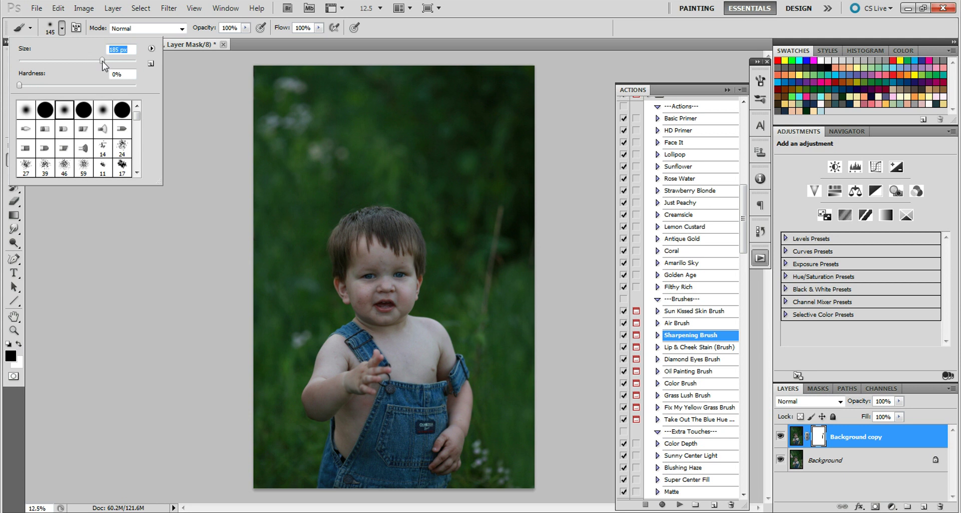
pyautogui.click(499, 473)
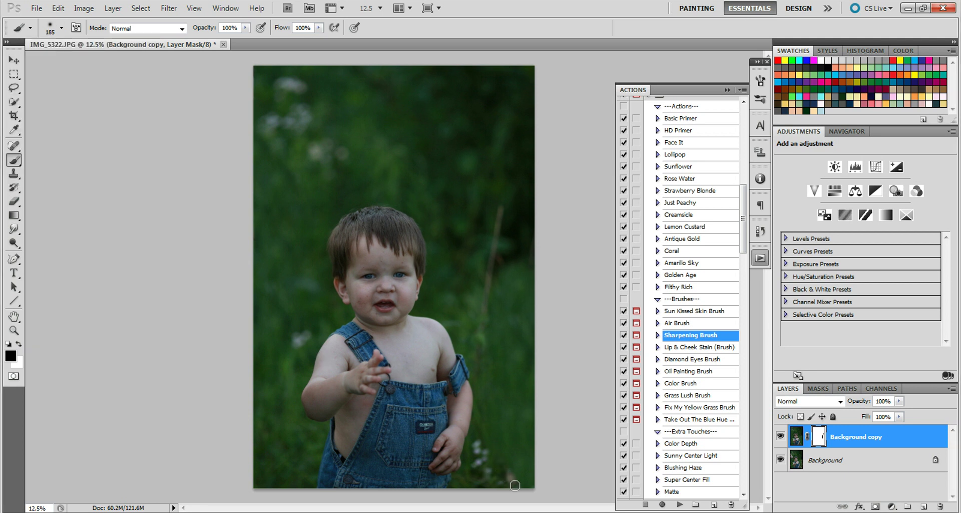
pyautogui.click(20, 343)
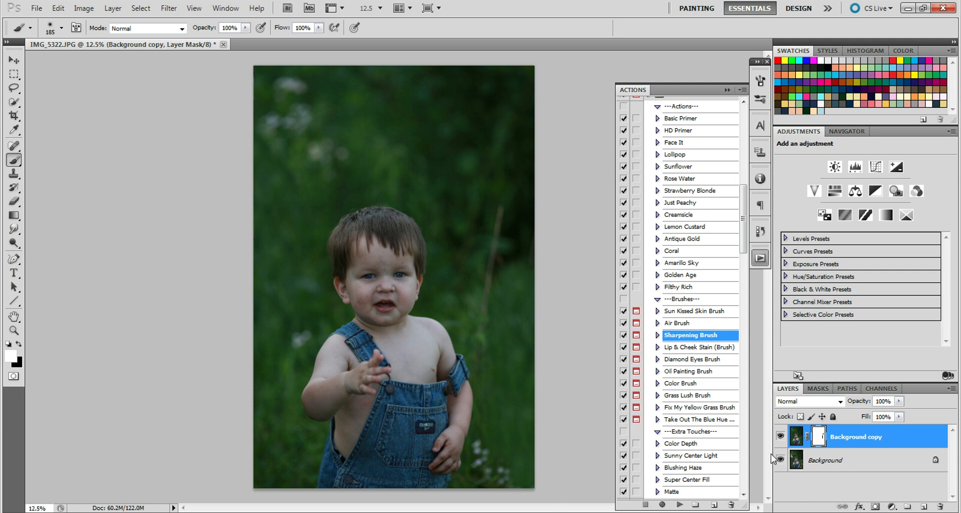
# - Toggle the Background copy layer's visibility off and on to compare the retouched photo with the original
pyautogui.click(780, 436)
pyautogui.click(780, 436)
# - Clone grass on the Background copy layer's image with the 504 px Clone Stamp, in the area between the boy's arm and the photo's right edge
pyautogui.click(14, 173)
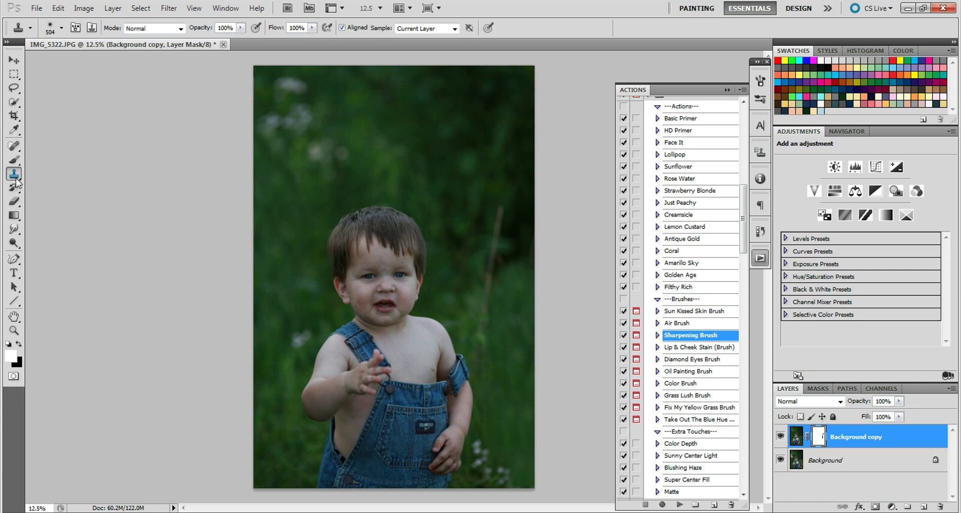
pyautogui.click(796, 436)
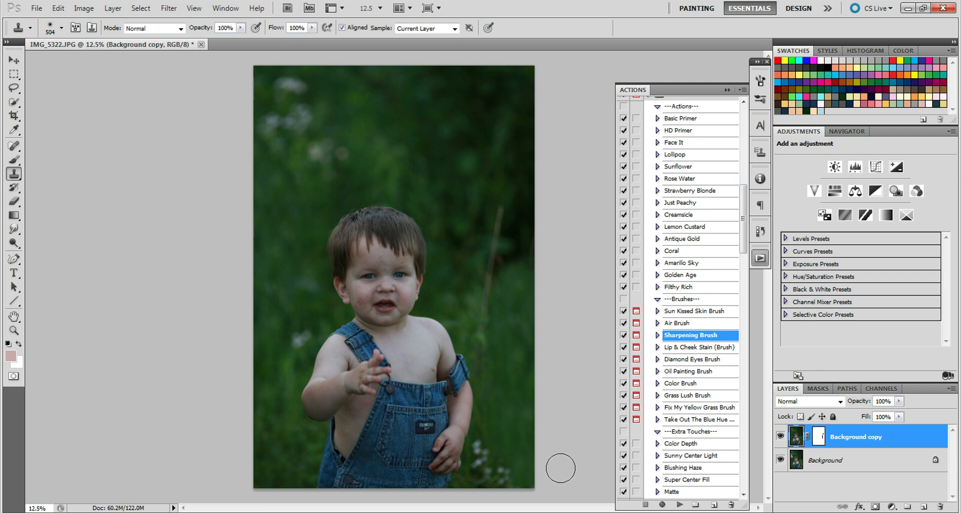
pyautogui.moveTo(506, 443)
pyautogui.mouseDown()
pyautogui.moveTo(522, 476)
pyautogui.moveTo(524, 424)
pyautogui.moveTo(506, 391)
pyautogui.mouseUp()
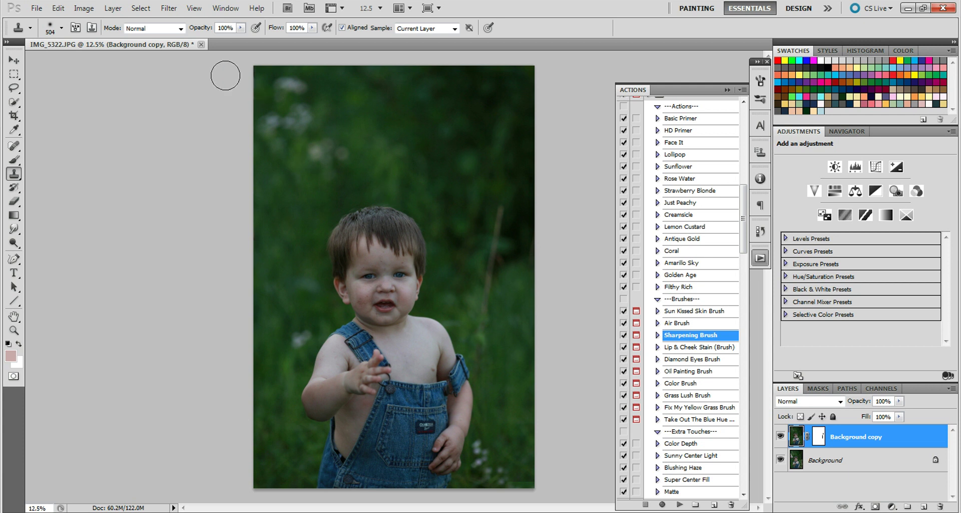
# - Flatten the retouched image and run the Basic Primer action from the Back-To-Basics set
pyautogui.click(113, 8)
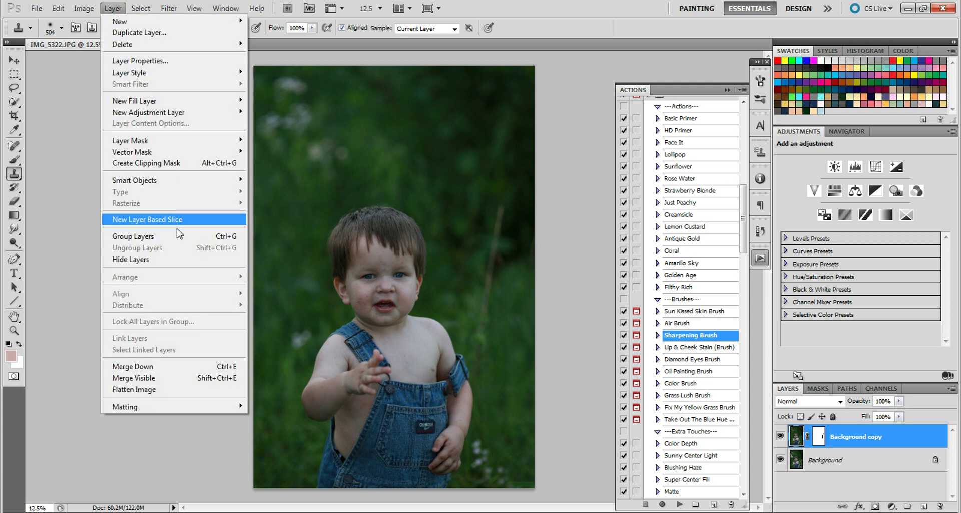
pyautogui.click(183, 389)
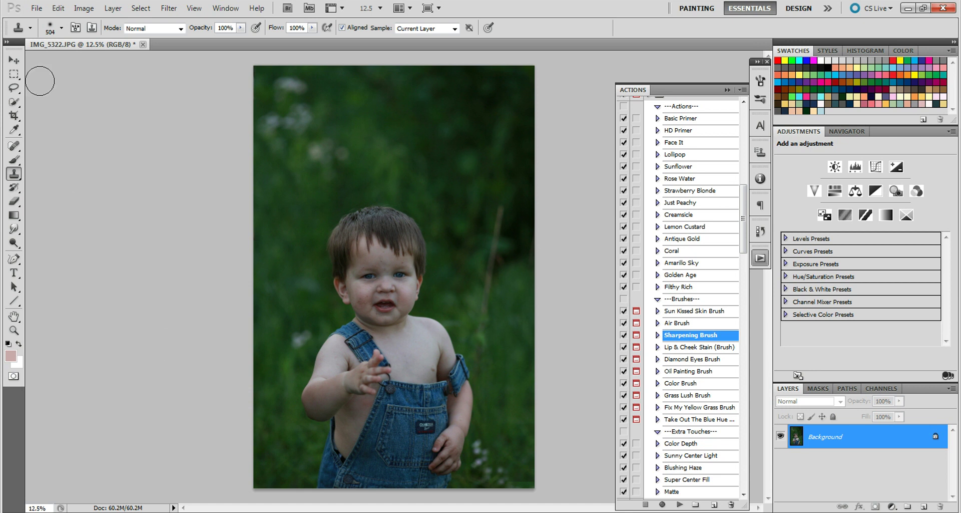
pyautogui.click(14, 60)
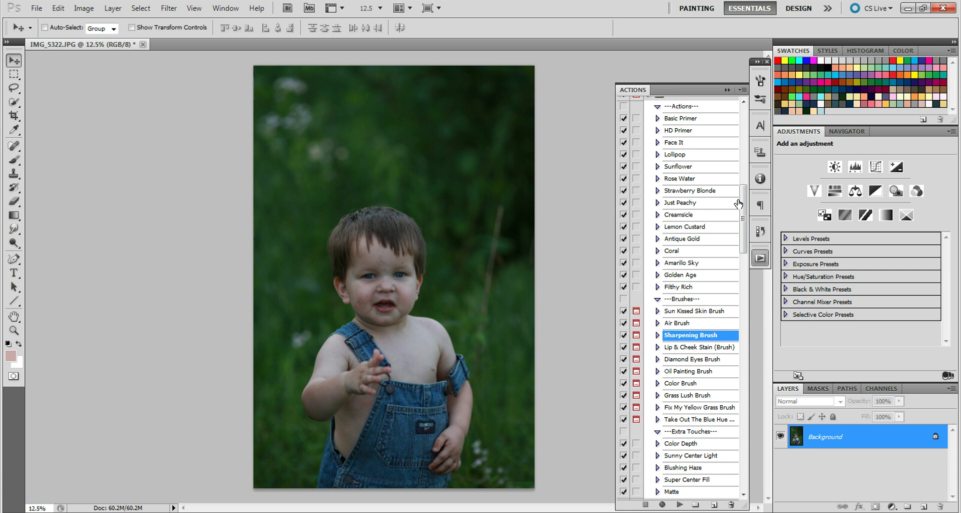
pyautogui.scroll(1, 743, 211)
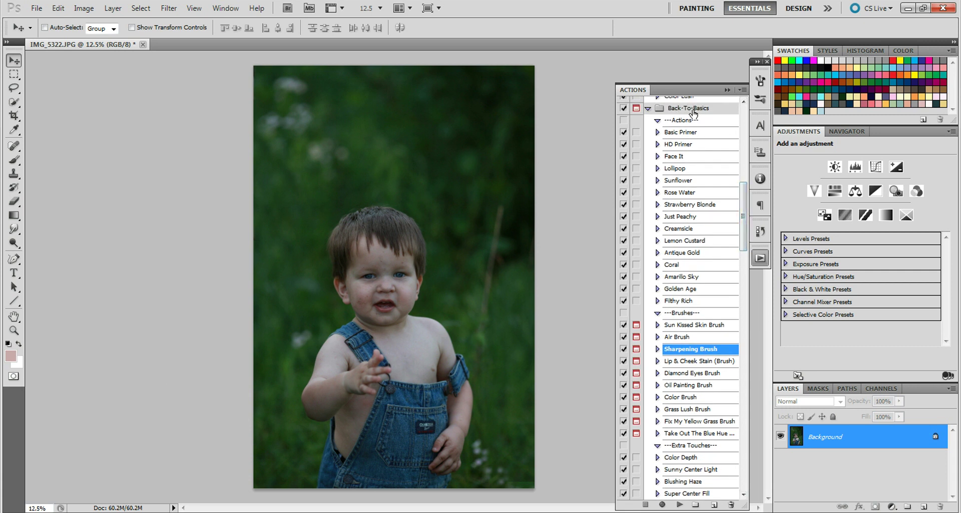
pyautogui.click(686, 132)
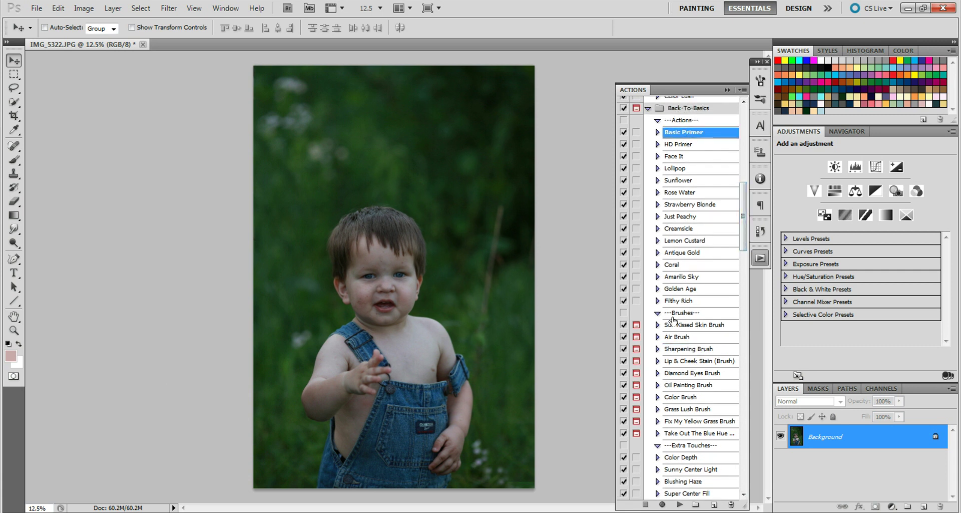
pyautogui.click(680, 505)
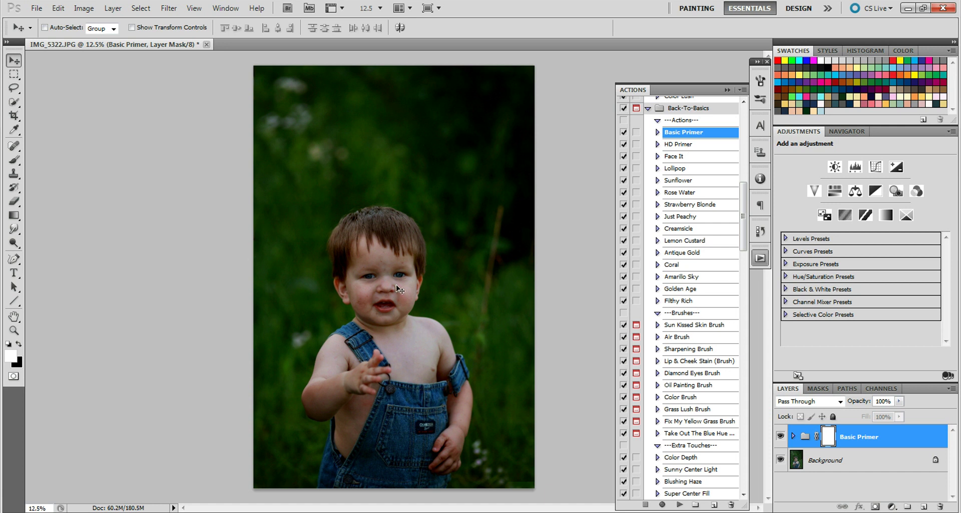
# - Expand the Basic Primer group and make its Lighten layer visible
pyautogui.click(792, 436)
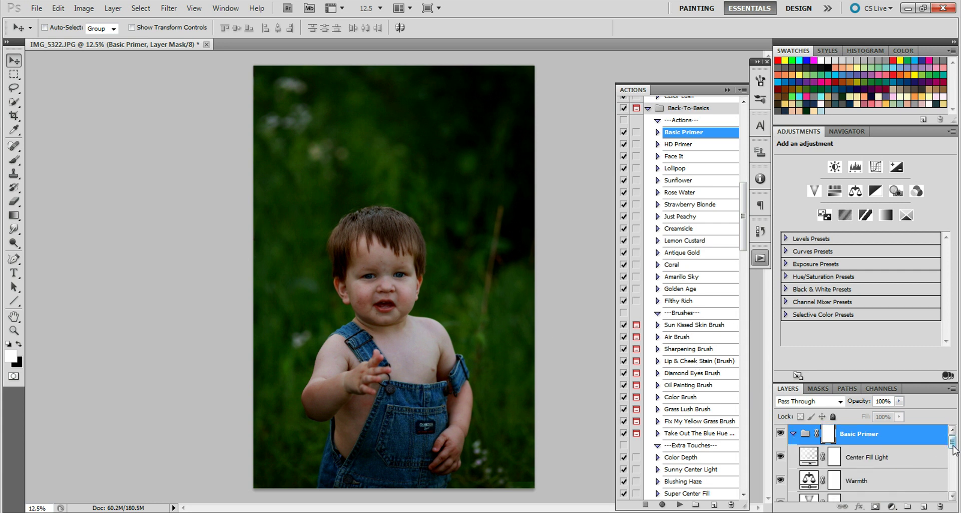
pyautogui.moveTo(953, 445); pyautogui.dragTo(953, 443)
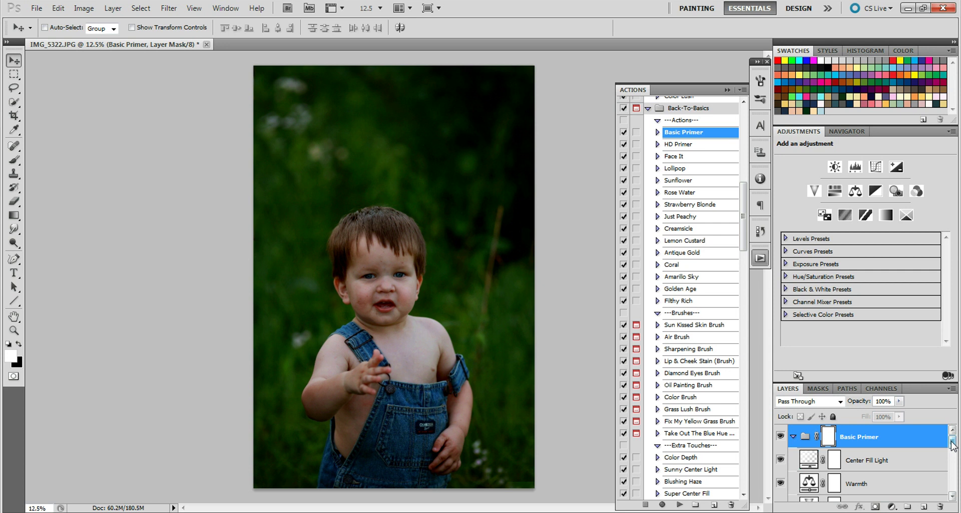
pyautogui.moveTo(953, 443); pyautogui.dragTo(953, 486)
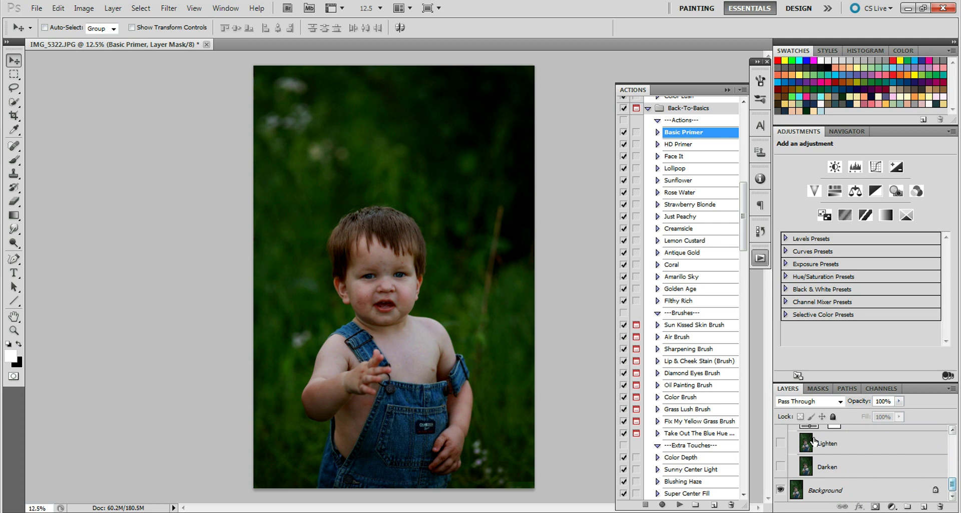
pyautogui.click(780, 442)
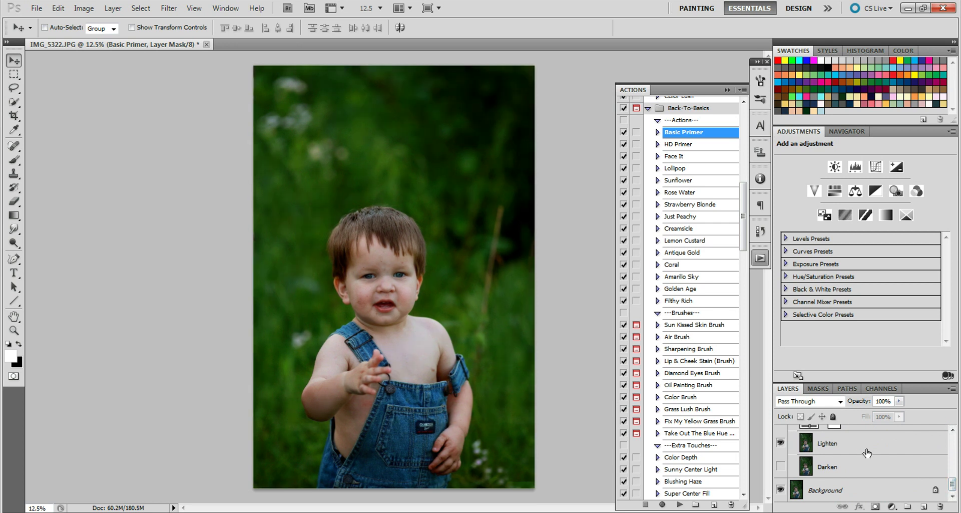
# - Toggle the visibility of the Color Pop II layer in the Basic Primer group
pyautogui.moveTo(954, 485); pyautogui.dragTo(951, 459)
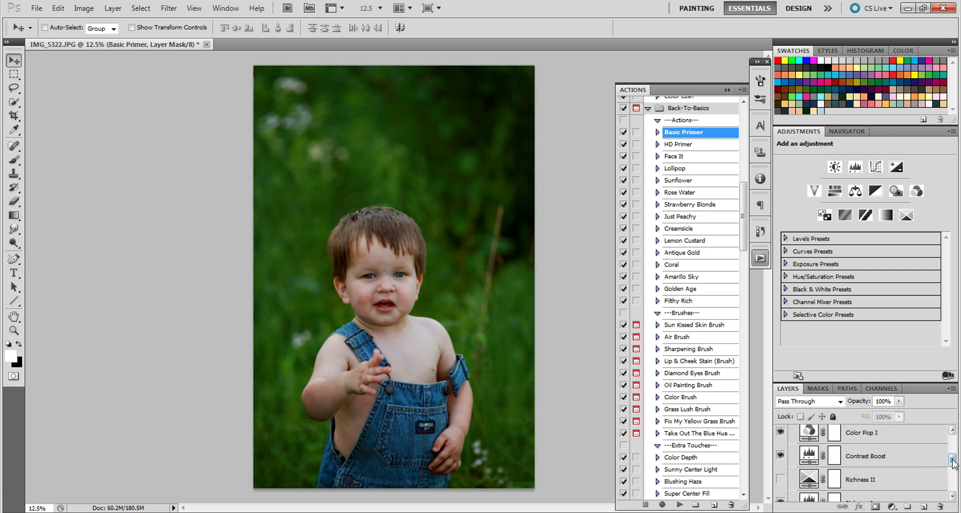
pyautogui.moveTo(953, 459); pyautogui.dragTo(954, 448)
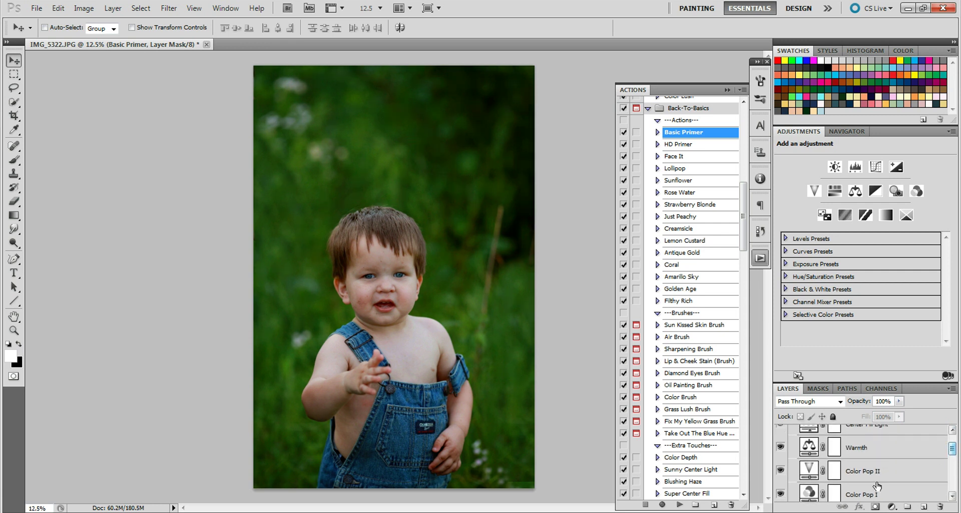
pyautogui.click(781, 470)
# - Set the Center Fill Light layer's opacity to 72% and toggle the Basic Primer group off and on to compare
pyautogui.moveTo(953, 449); pyautogui.dragTo(952, 438)
pyautogui.click(900, 461)
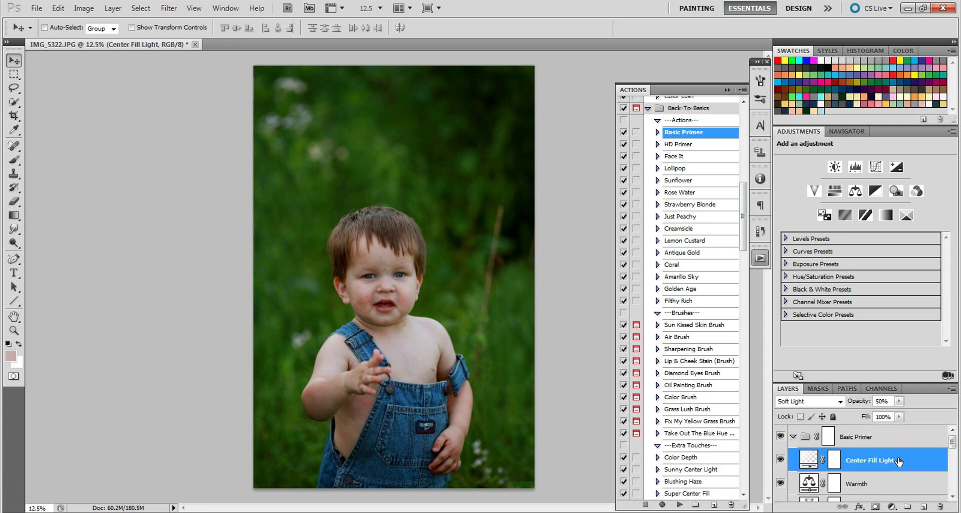
pyautogui.click(899, 401)
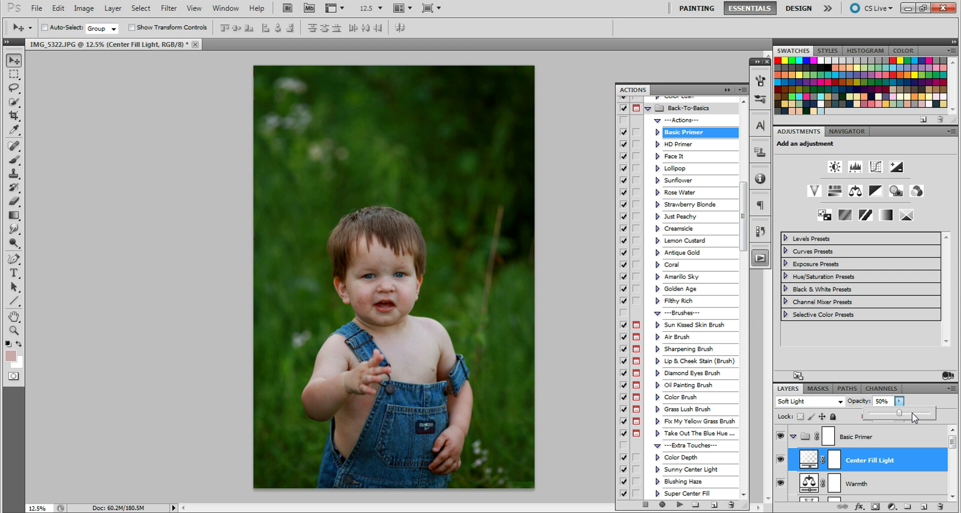
pyautogui.click(782, 436)
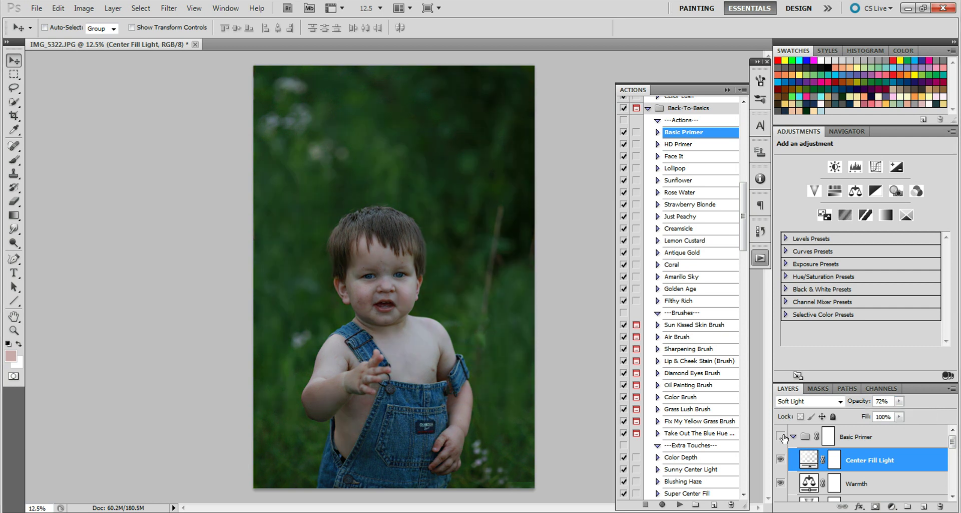
pyautogui.click(782, 436)
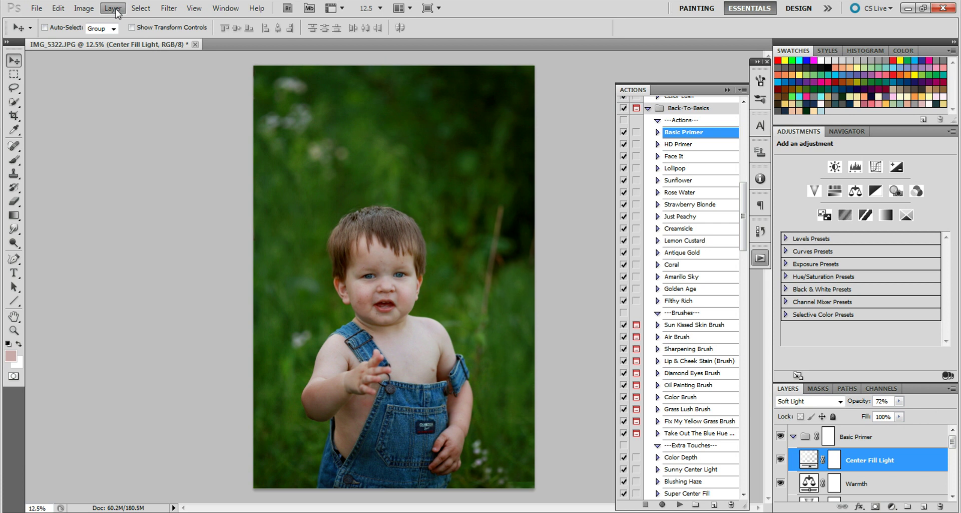
# - Flatten the Basic Primer adjustments into the Background layer
pyautogui.click(113, 8)
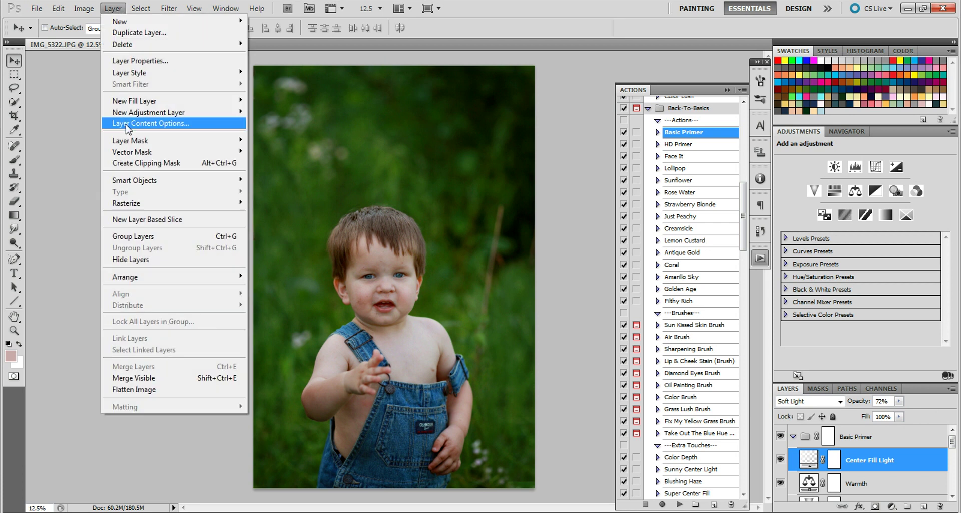
pyautogui.click(162, 386)
pyautogui.press('Return')
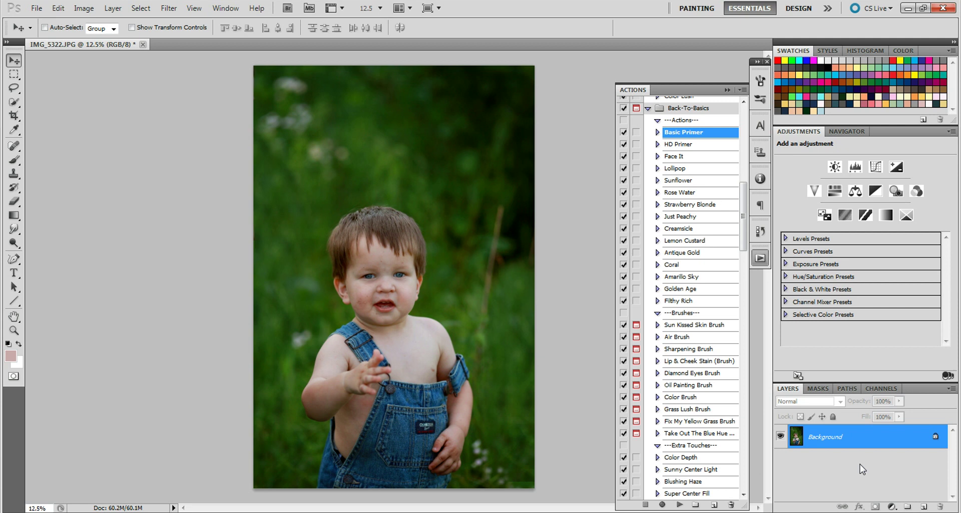
# - Clone clean grass over the photo's lower-right corner with a 197 px Clone Stamp brush
pyautogui.click(14, 173)
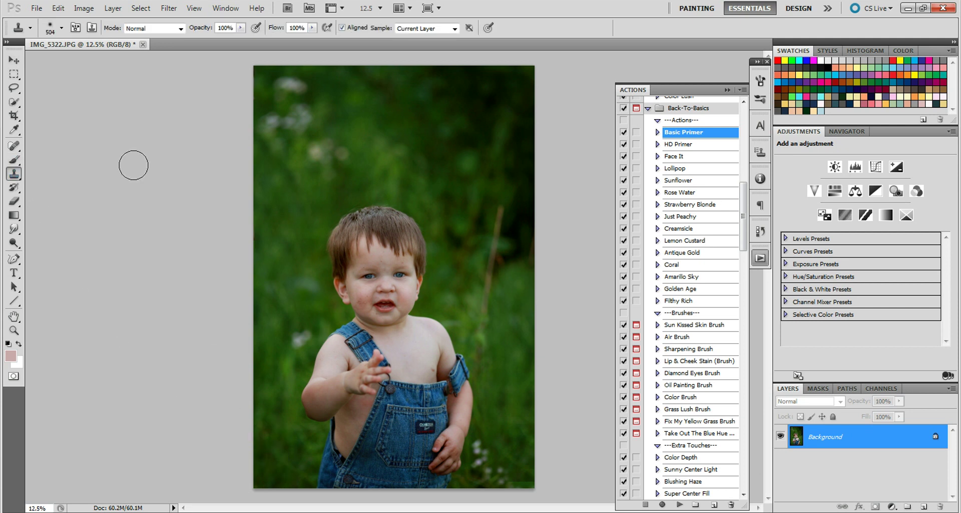
pyautogui.click(62, 28)
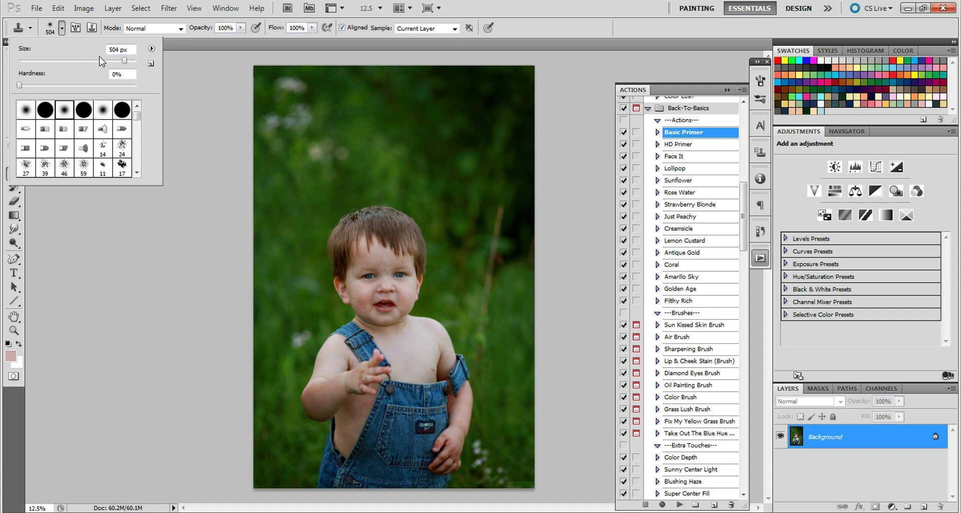
pyautogui.moveTo(103, 61); pyautogui.dragTo(105, 60)
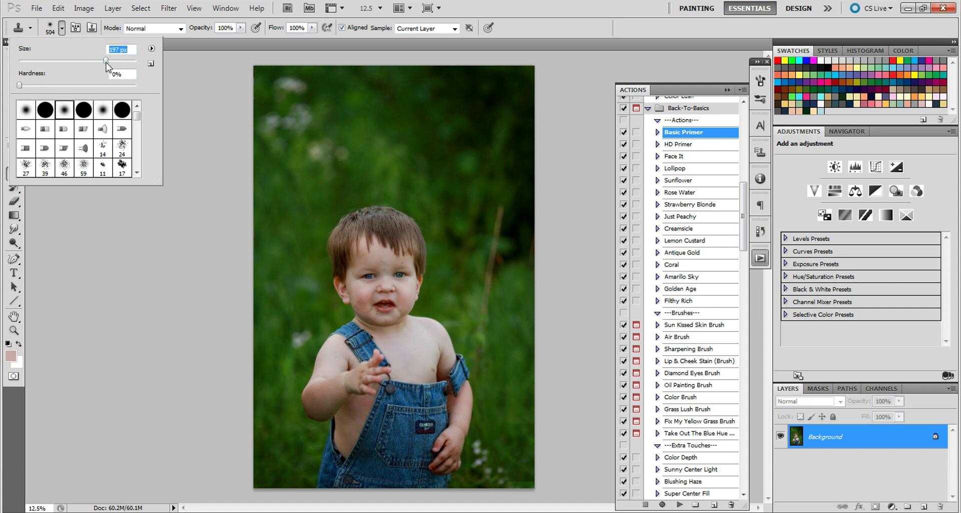
pyautogui.keyDown('alt'); pyautogui.click(283, 471); pyautogui.keyUp('alt')
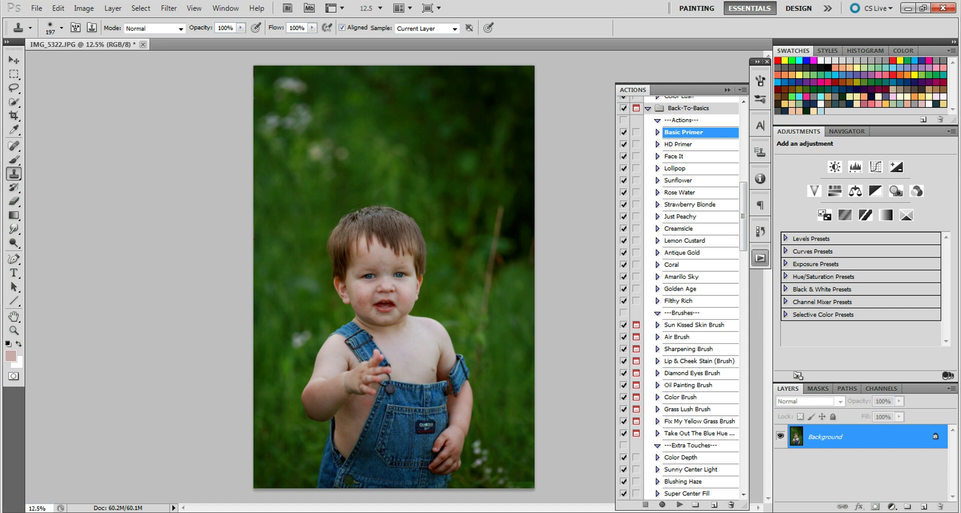
pyautogui.moveTo(528, 482); pyautogui.dragTo(515, 483)
# - Run the Oil Painting Brush action from the Back-To-Basics set and dismiss its instruction message
pyautogui.click(14, 60)
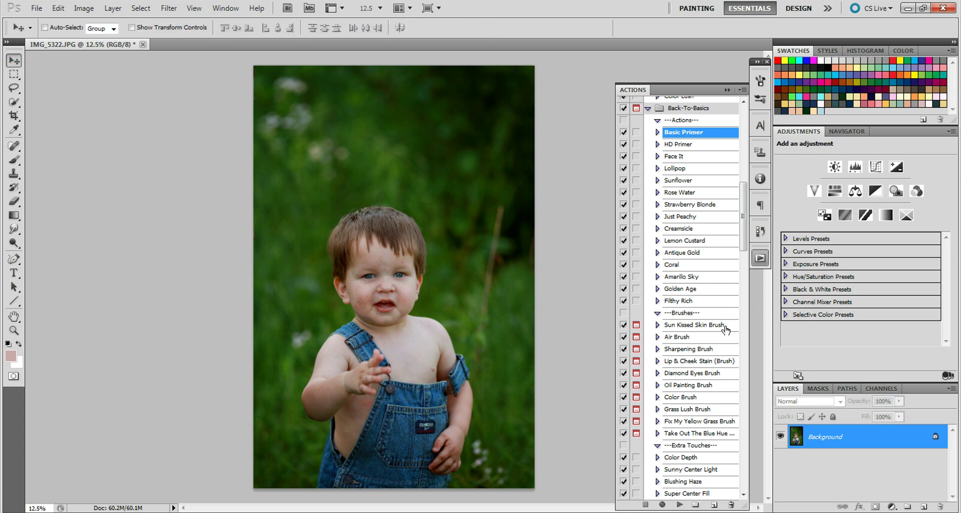
pyautogui.click(701, 387)
pyautogui.click(679, 505)
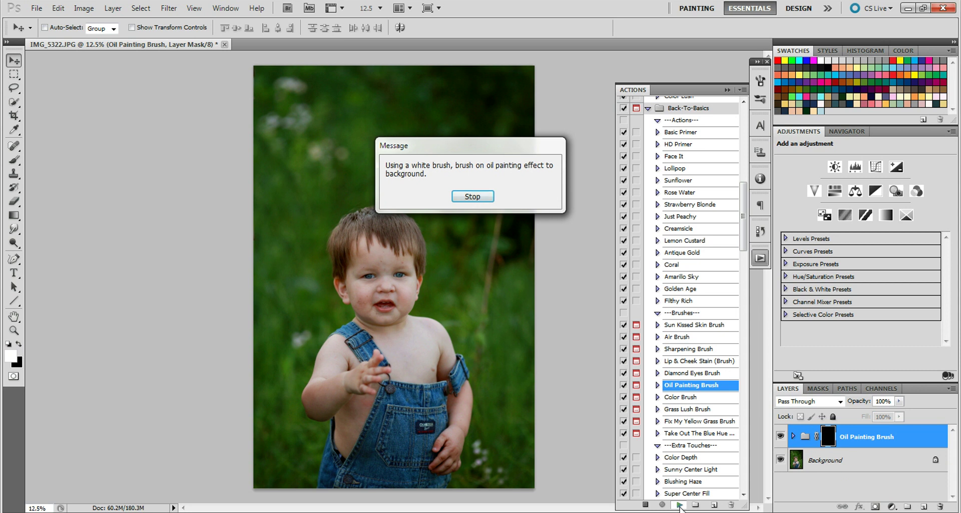
pyautogui.press('Return')
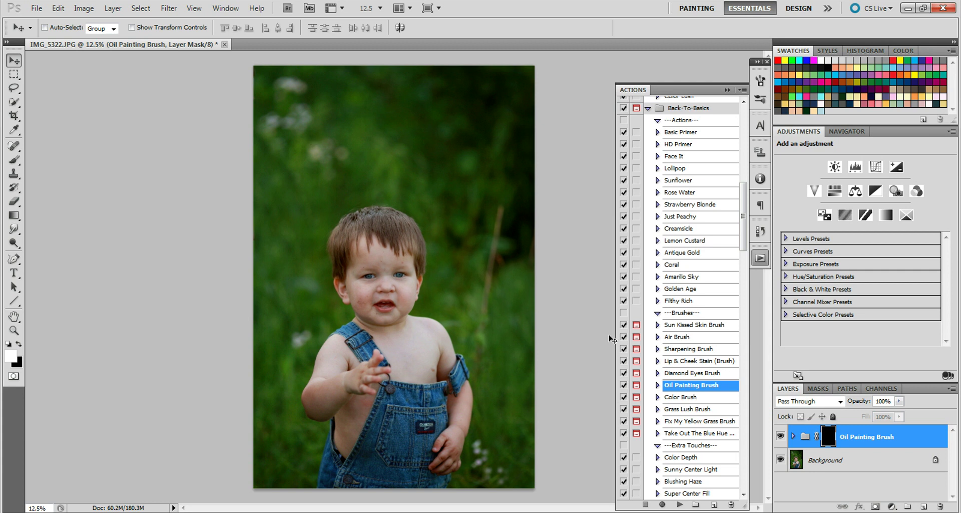
# - Paint the oil painting effect onto the background around the boy in white on the group's mask with a 569 px brush
pyautogui.click(16, 163)
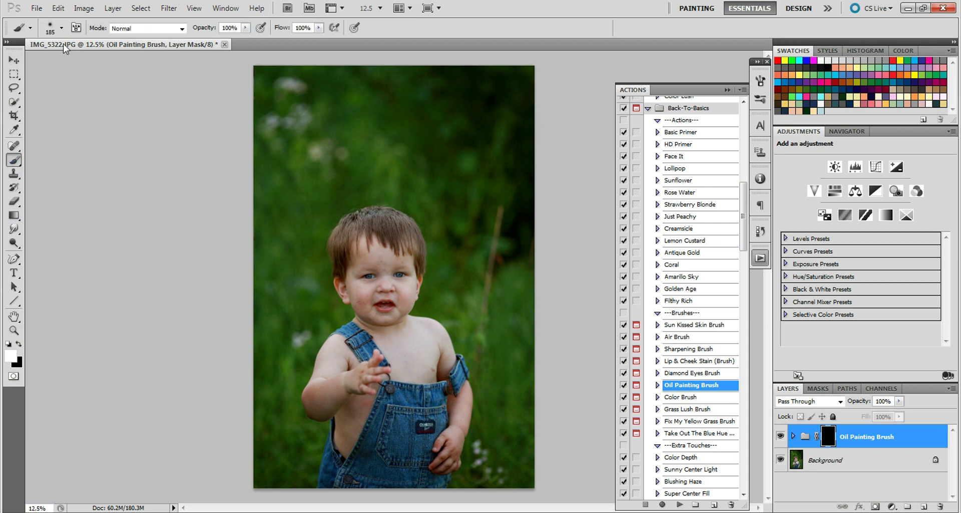
pyautogui.click(62, 28)
pyautogui.click(126, 62)
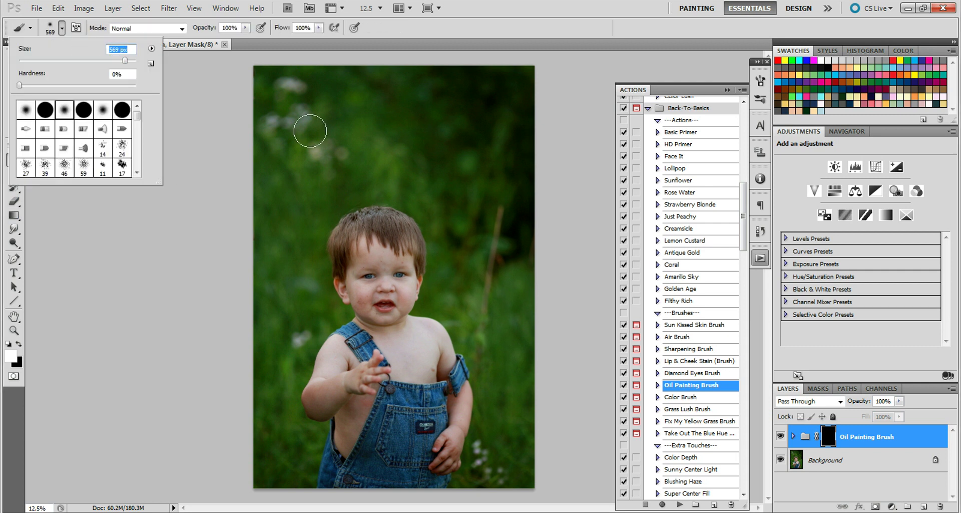
pyautogui.click(311, 131)
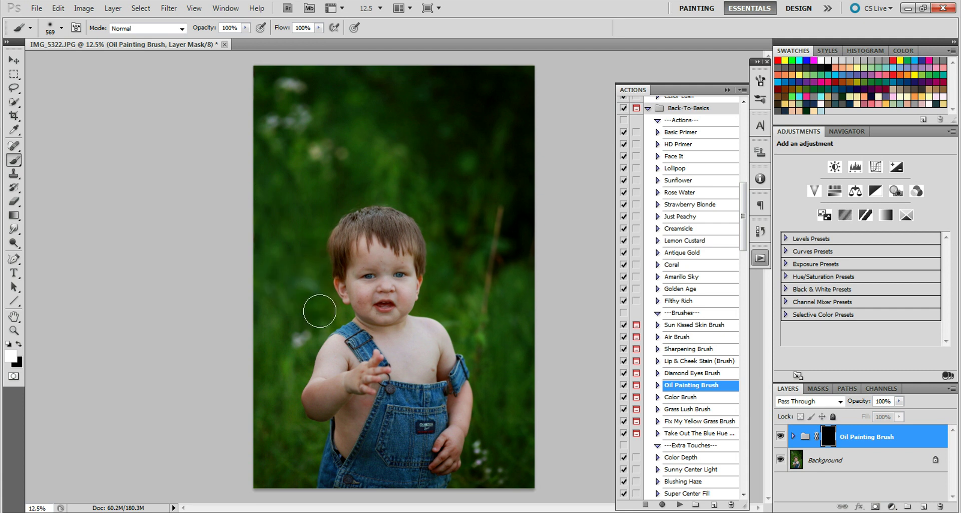
pyautogui.moveTo(275, 333)
pyautogui.mouseDown()
pyautogui.moveTo(271, 311)
pyautogui.moveTo(269, 478)
pyautogui.moveTo(295, 476)
pyautogui.moveTo(312, 442)
pyautogui.moveTo(286, 422)
pyautogui.moveTo(281, 391)
pyautogui.moveTo(305, 318)
pyautogui.mouseUp()
# - Paint the effect close to the boy's outline, beside his face, with a 185 px white brush on the mask
pyautogui.click(61, 28)
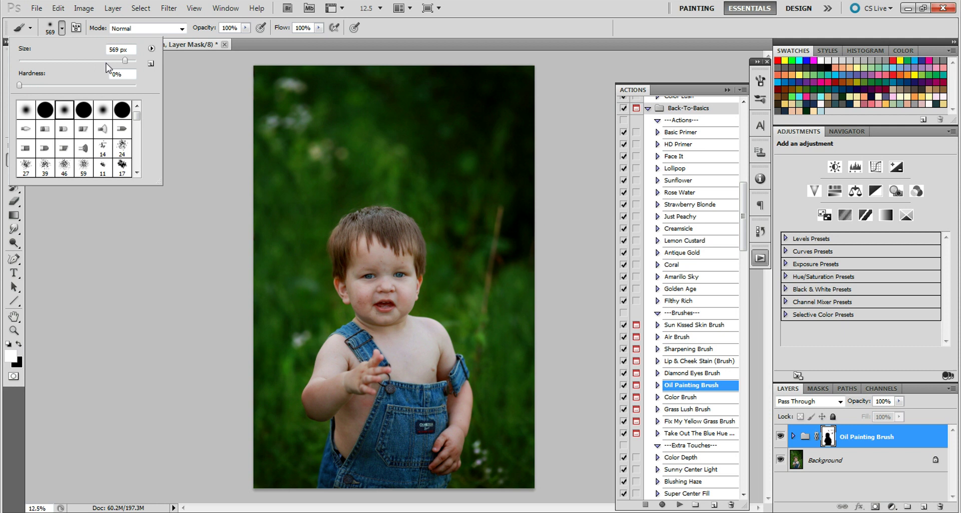
pyautogui.click(102, 60)
pyautogui.moveTo(347, 309)
pyautogui.mouseDown()
pyautogui.moveTo(327, 326)
pyautogui.moveTo(333, 297)
pyautogui.mouseUp()
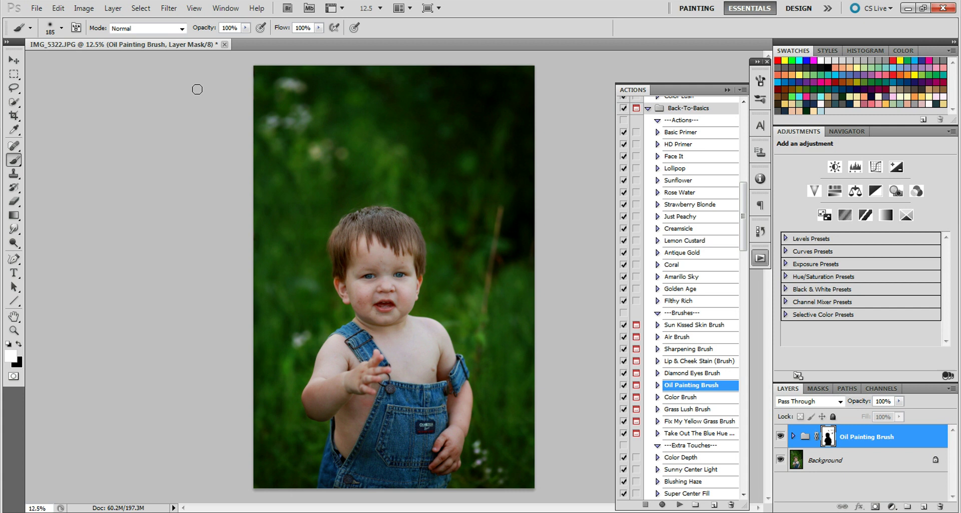
# - Paint more of the oil painting effect into the photo's upper-right background with a 432 px white brush
pyautogui.click(61, 28)
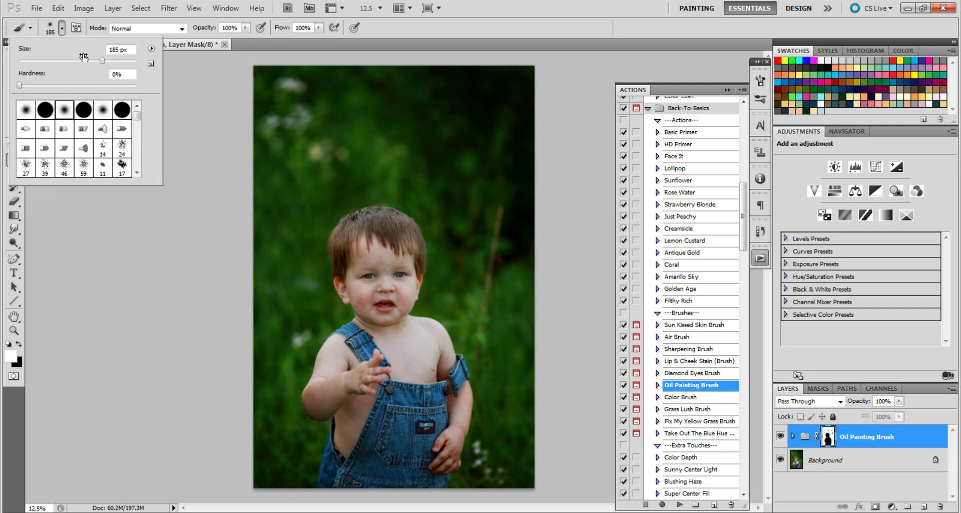
pyautogui.click(120, 61)
pyautogui.click(481, 173)
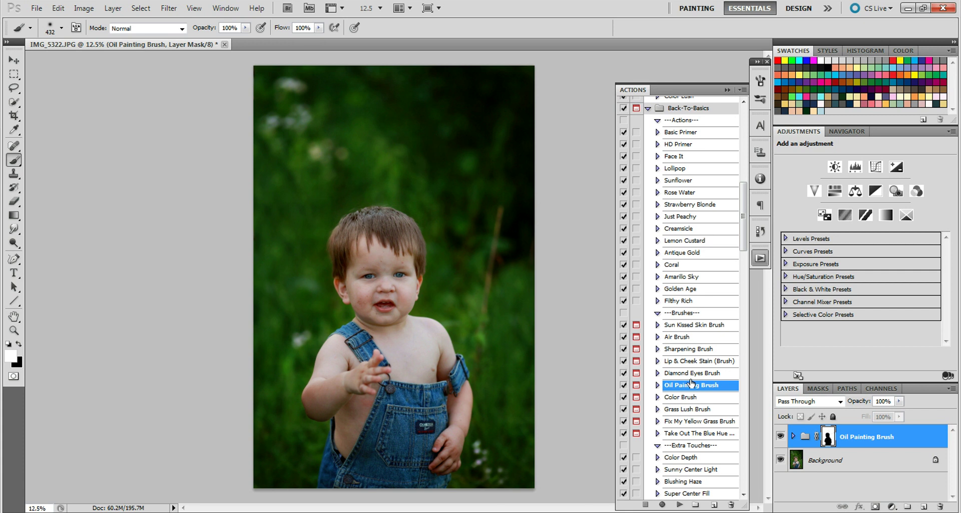
# - Expand the Oil Painting Brush group and compare the photo with the Glow layer hidden and shown
pyautogui.click(793, 436)
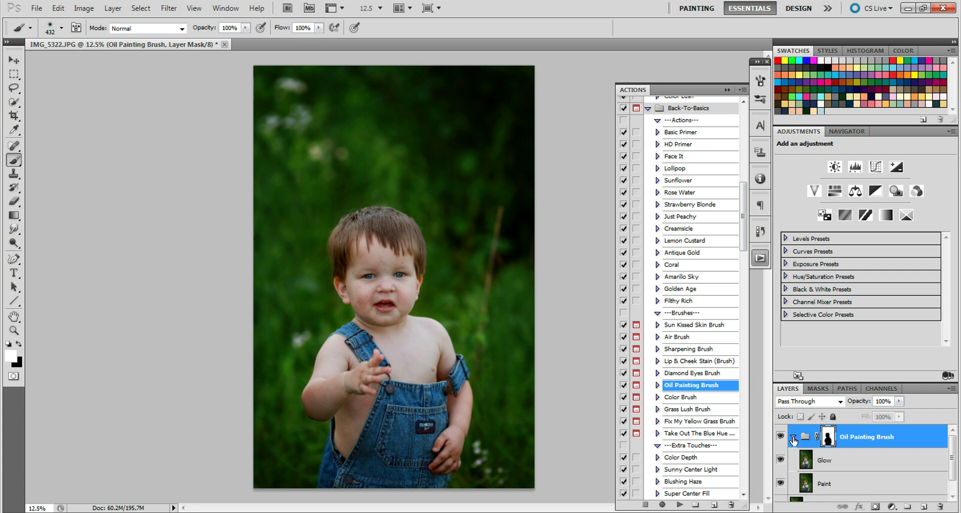
pyautogui.click(854, 490)
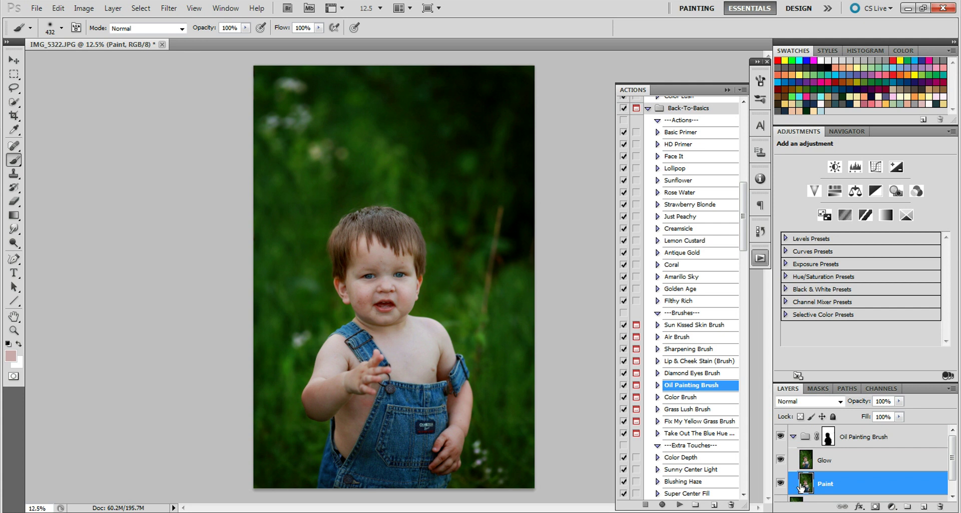
pyautogui.click(834, 465)
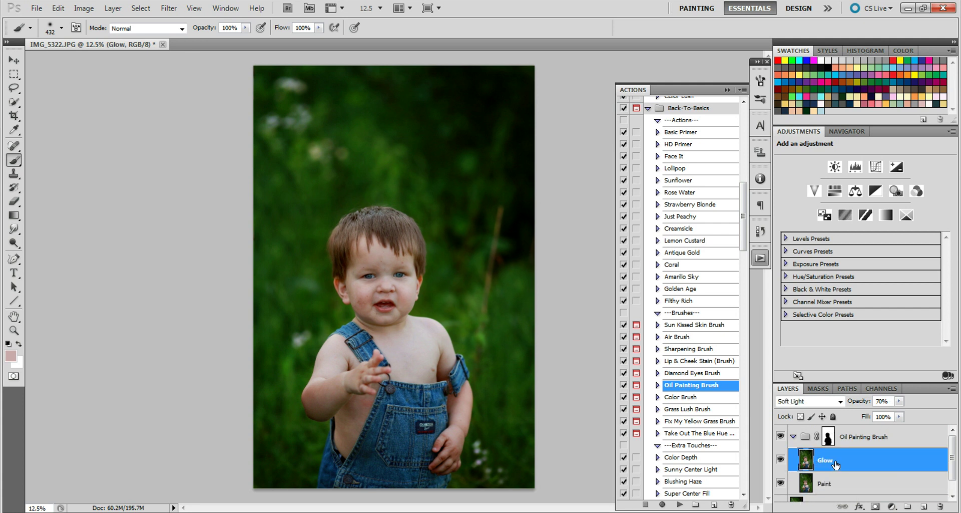
pyautogui.click(780, 459)
pyautogui.click(780, 460)
pyautogui.click(780, 459)
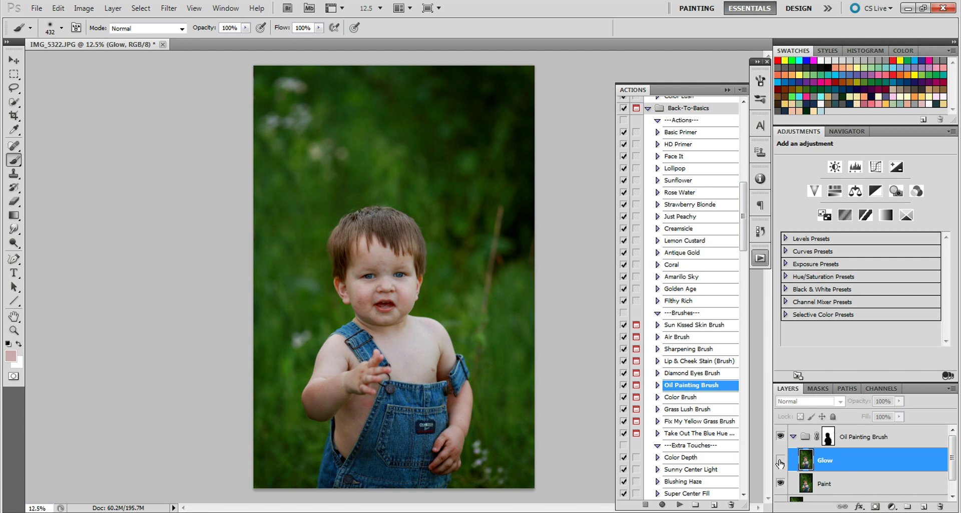
pyautogui.click(780, 460)
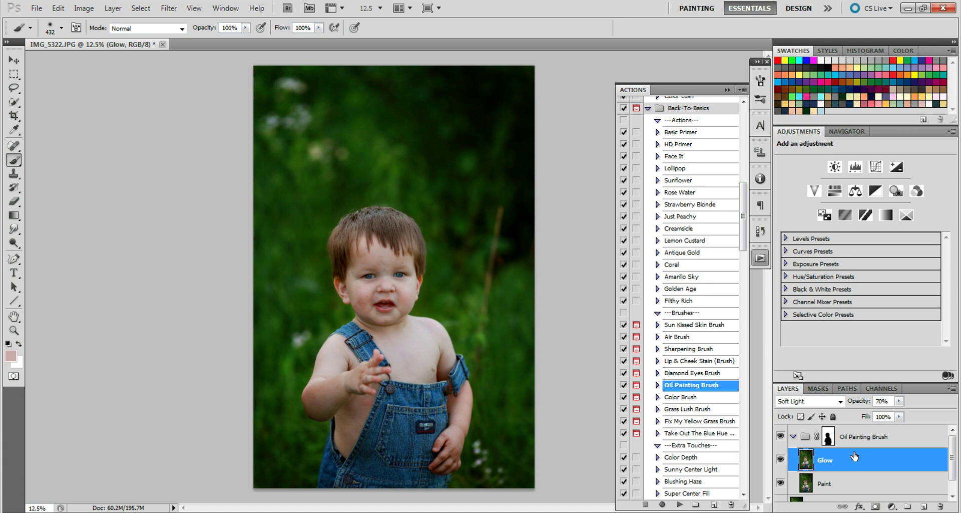
# - Flatten the oil painting layers into a single Background layer
pyautogui.click(875, 441)
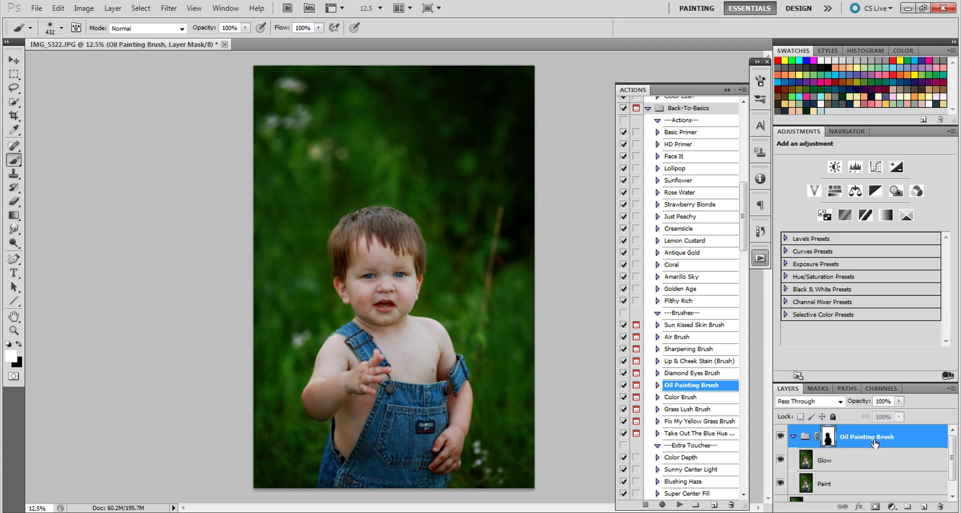
pyautogui.click(836, 460)
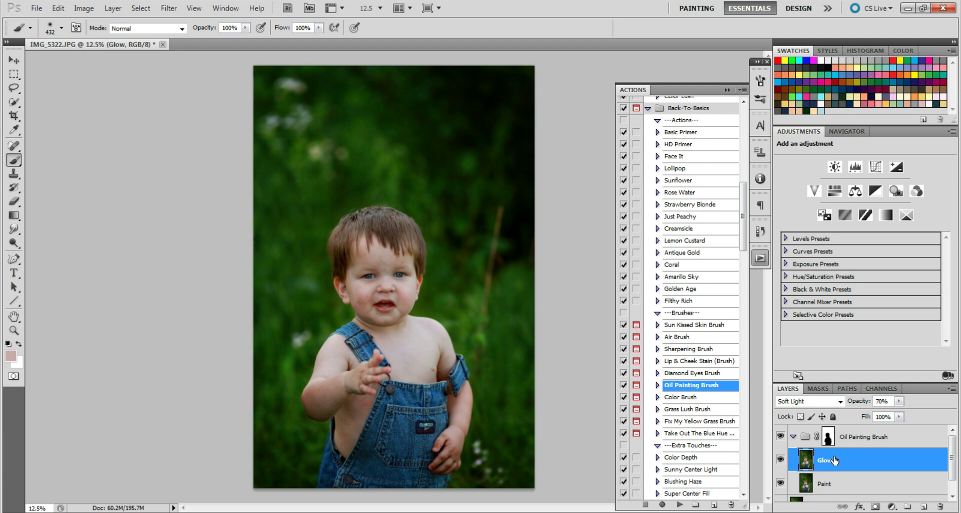
pyautogui.click(111, 8)
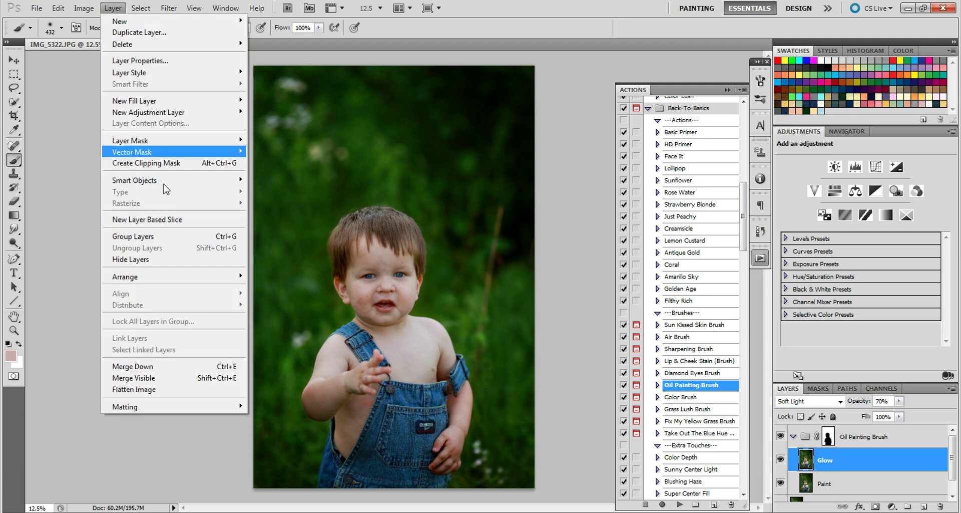
pyautogui.click(191, 387)
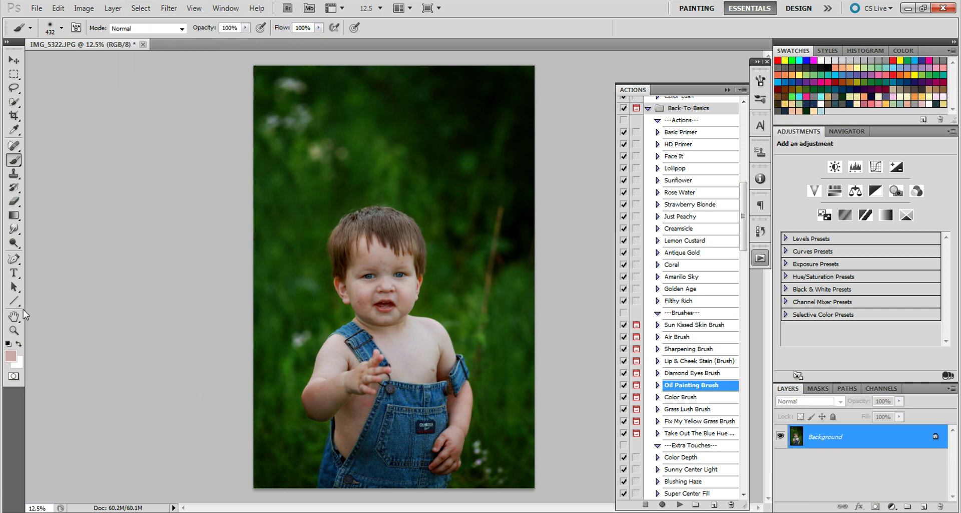
# - Run the Air Brush action from the Back-To-Basics set and dismiss its message
pyautogui.click(8, 343)
pyautogui.click(14, 330)
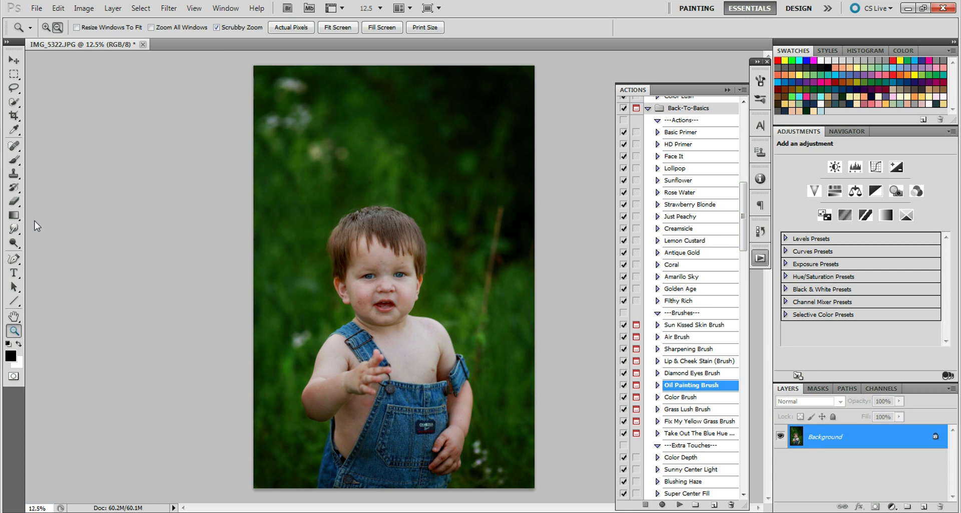
pyautogui.click(46, 28)
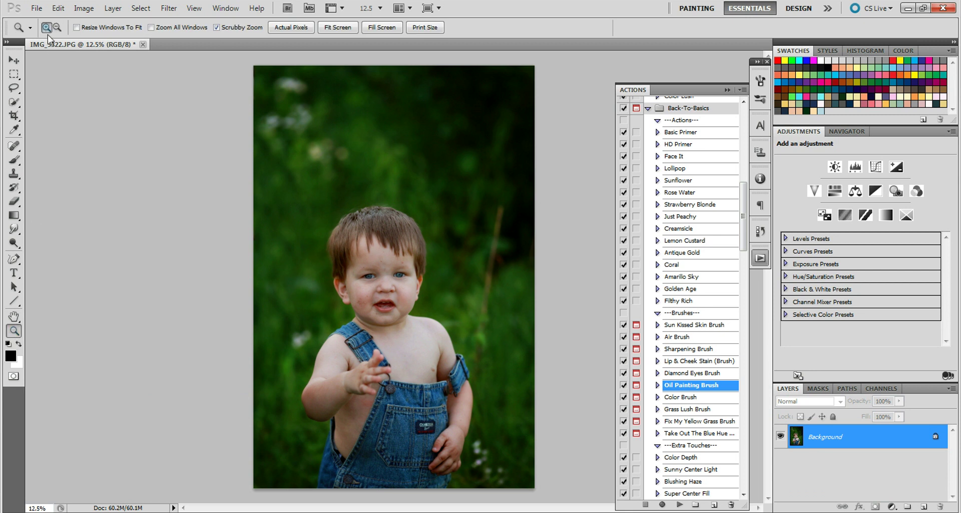
pyautogui.click(390, 317)
pyautogui.click(421, 305)
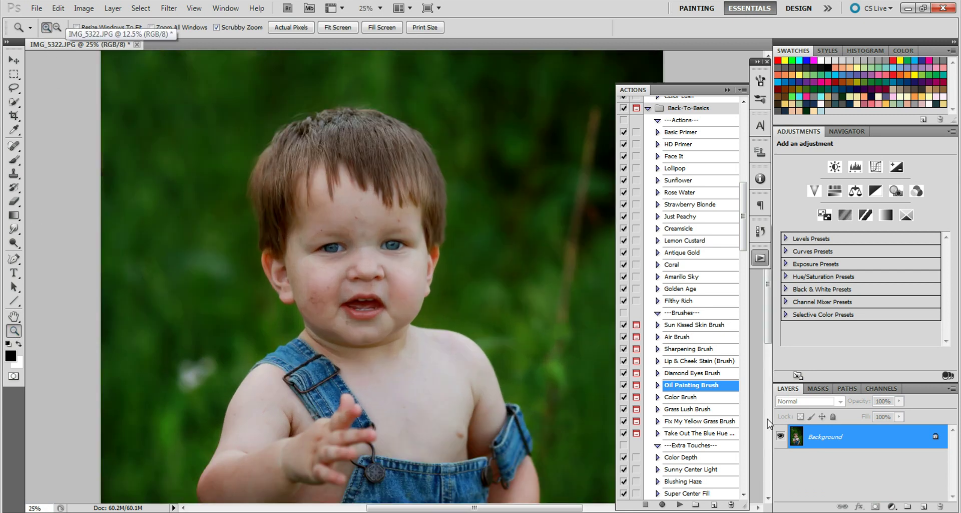
pyautogui.click(57, 27)
pyautogui.click(320, 233)
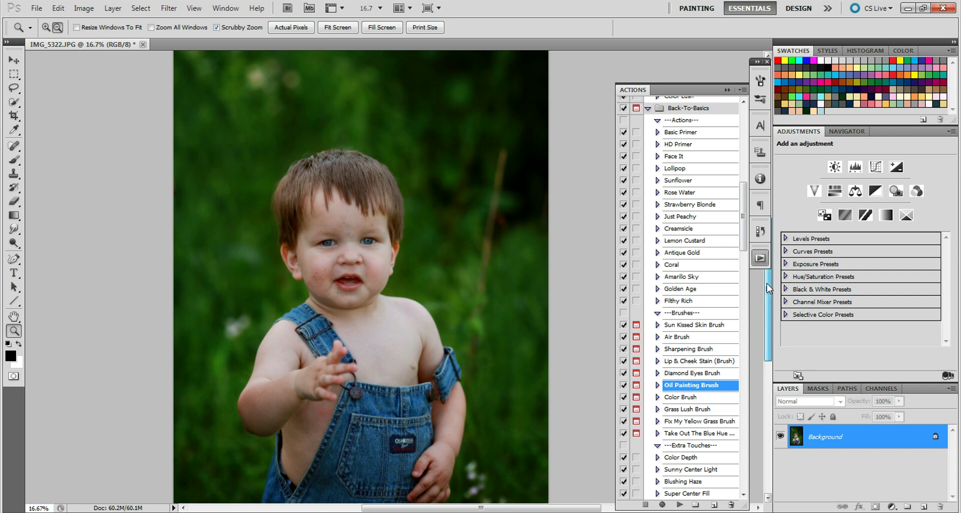
pyautogui.moveTo(768, 283); pyautogui.dragTo(768, 293)
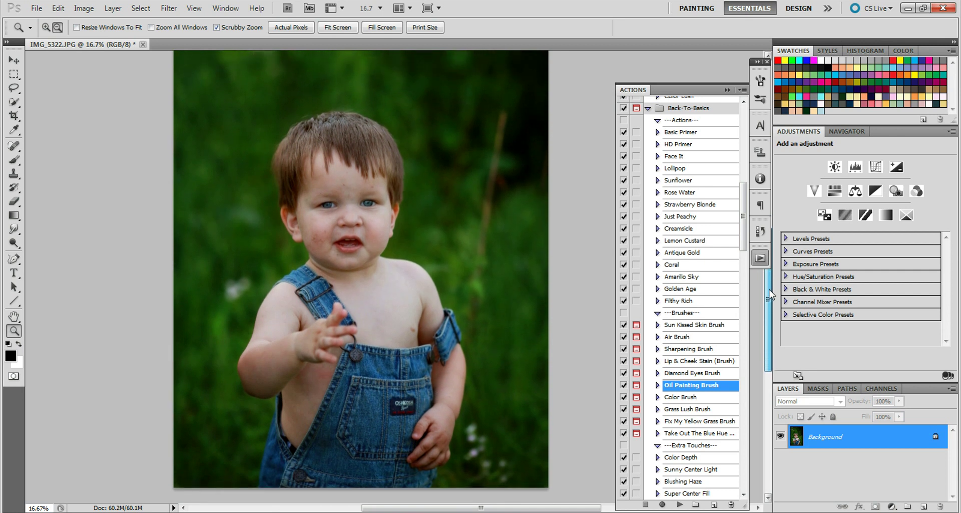
pyautogui.click(703, 339)
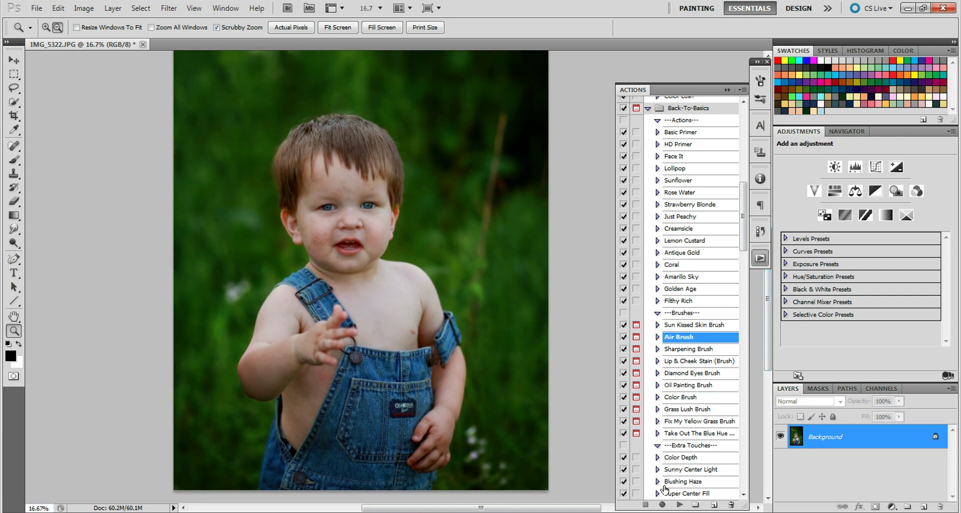
pyautogui.click(679, 506)
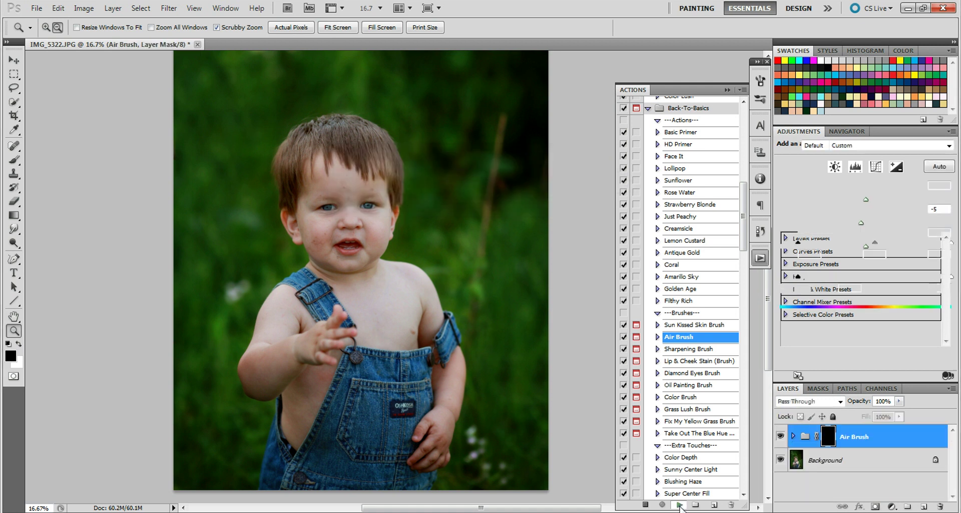
pyautogui.press('Return')
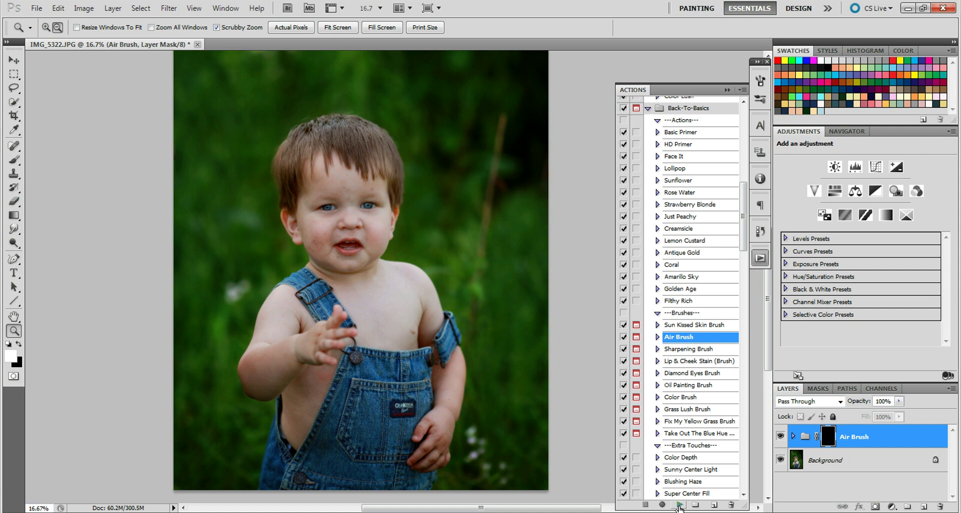
# - Paint the airbrush effect onto the boy's skin on the group's mask with a 170 px white brush
pyautogui.click(18, 158)
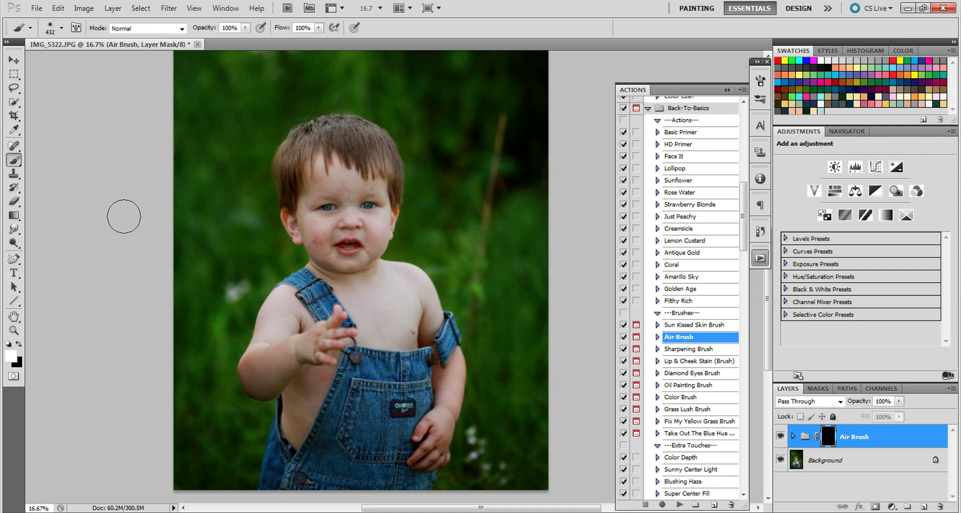
pyautogui.click(62, 29)
pyautogui.click(98, 63)
pyautogui.click(371, 315)
pyautogui.moveTo(358, 314)
pyautogui.mouseDown()
pyautogui.moveTo(344, 292)
pyautogui.moveTo(365, 303)
pyautogui.mouseUp()
pyautogui.moveTo(362, 259)
pyautogui.mouseDown()
pyautogui.moveTo(374, 220)
pyautogui.moveTo(384, 233)
pyautogui.moveTo(357, 261)
pyautogui.moveTo(315, 247)
pyautogui.moveTo(329, 241)
pyautogui.moveTo(303, 199)
pyautogui.moveTo(326, 168)
pyautogui.moveTo(331, 184)
pyautogui.moveTo(338, 176)
pyautogui.moveTo(347, 186)
pyautogui.moveTo(349, 173)
pyautogui.moveTo(358, 189)
pyautogui.moveTo(375, 188)
pyautogui.moveTo(323, 192)
pyautogui.moveTo(310, 208)
pyautogui.moveTo(330, 220)
pyautogui.moveTo(344, 210)
pyautogui.moveTo(319, 248)
pyautogui.moveTo(336, 257)
pyautogui.moveTo(361, 240)
pyautogui.moveTo(344, 227)
pyautogui.mouseUp()
# - Paint the airbrush effect between the boy's nose and mouth with a 101 px white brush on the mask
pyautogui.click(62, 29)
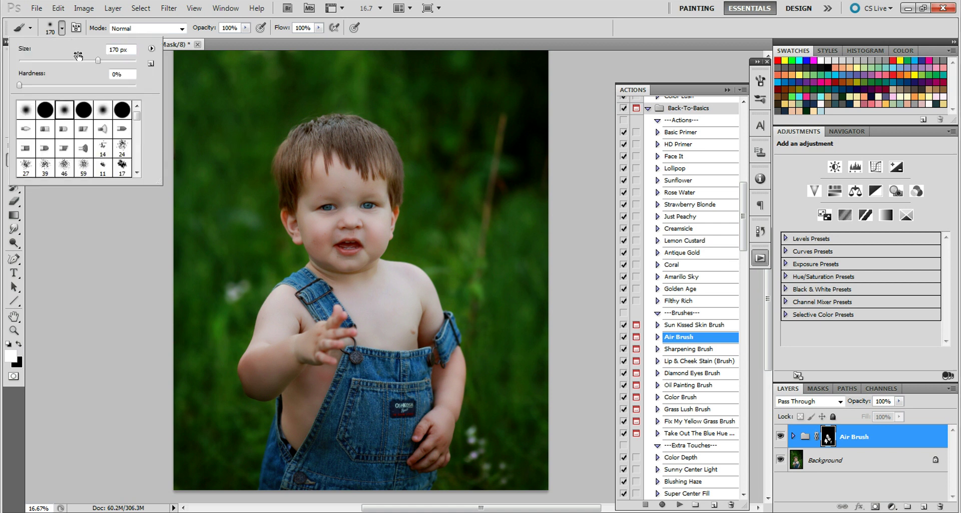
pyautogui.click(77, 57)
pyautogui.click(335, 235)
pyautogui.moveTo(335, 235); pyautogui.dragTo(360, 237)
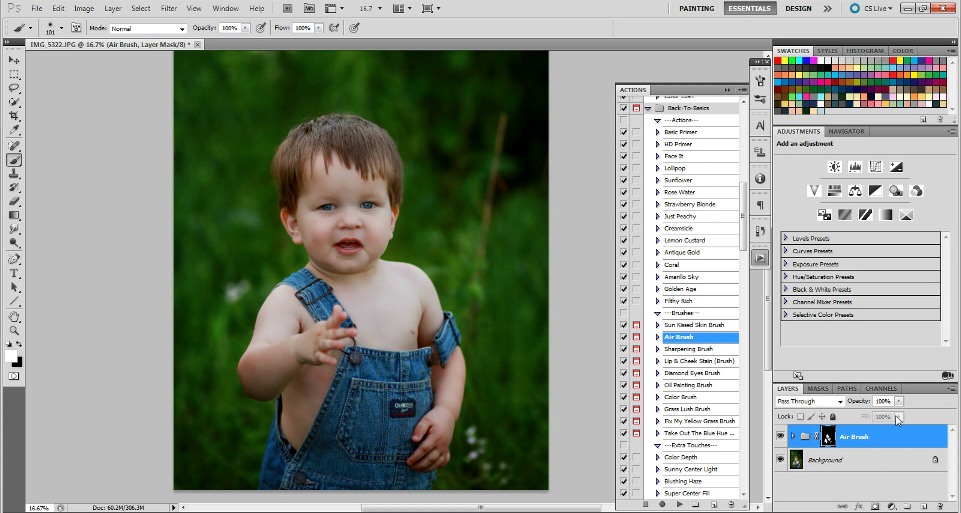
# - Set the Air Brush group's opacity to 70% and compare the photo with the group hidden and shown
pyautogui.moveTo(898, 402); pyautogui.dragTo(881, 411)
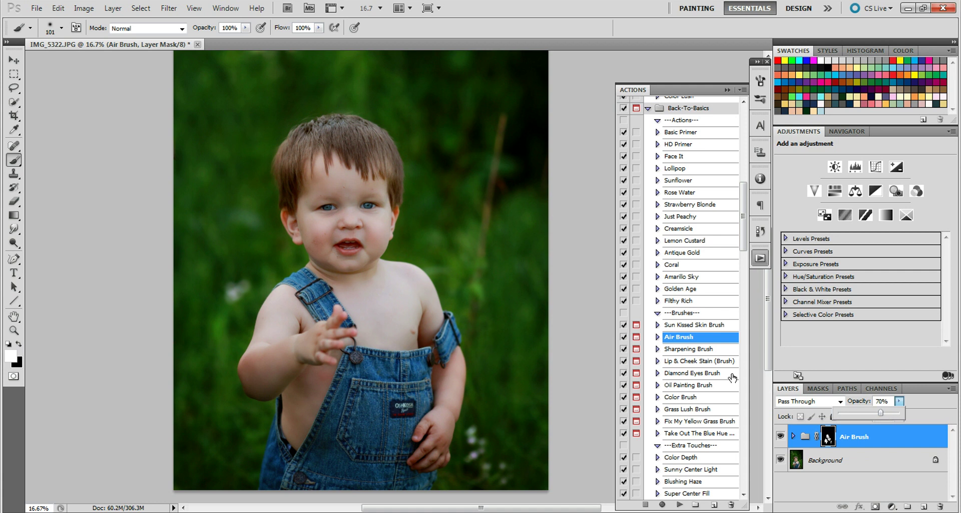
pyautogui.click(105, 11)
pyautogui.click(106, 12)
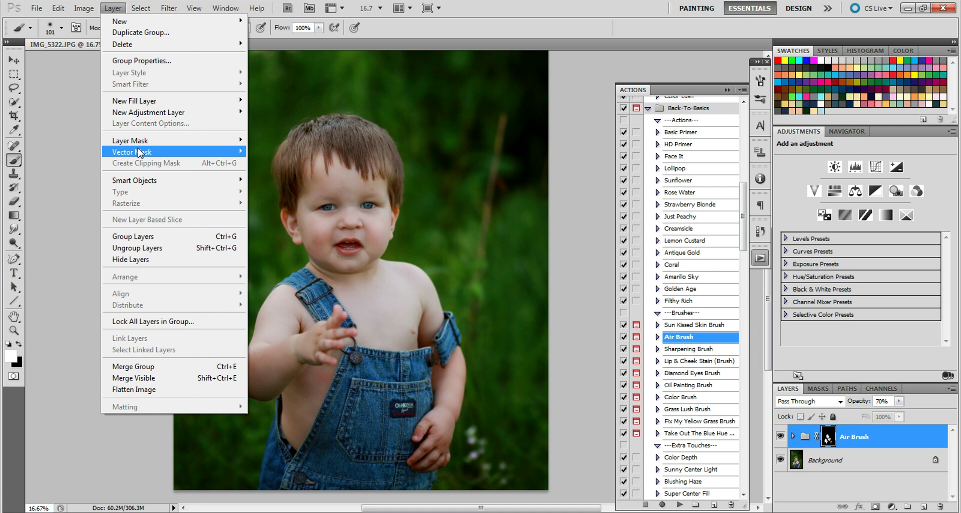
pyautogui.click(95, 149)
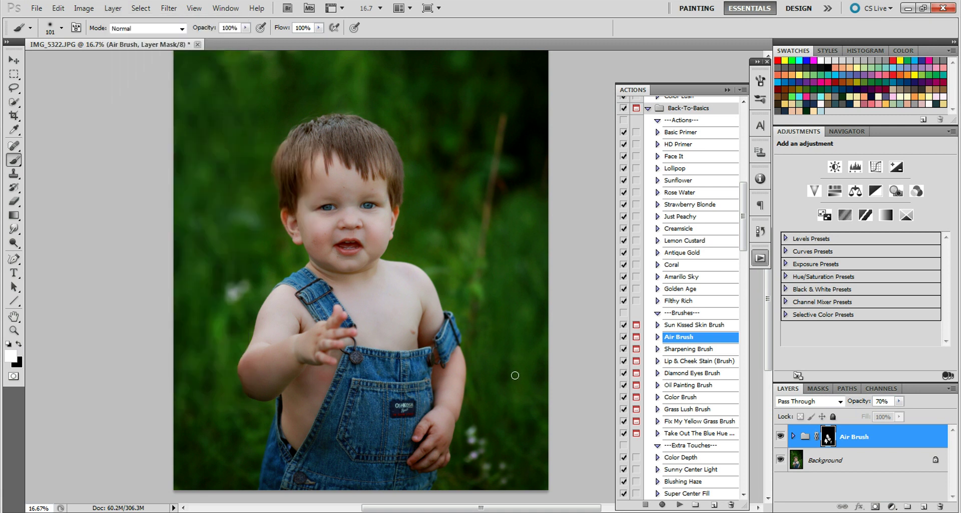
pyautogui.click(780, 437)
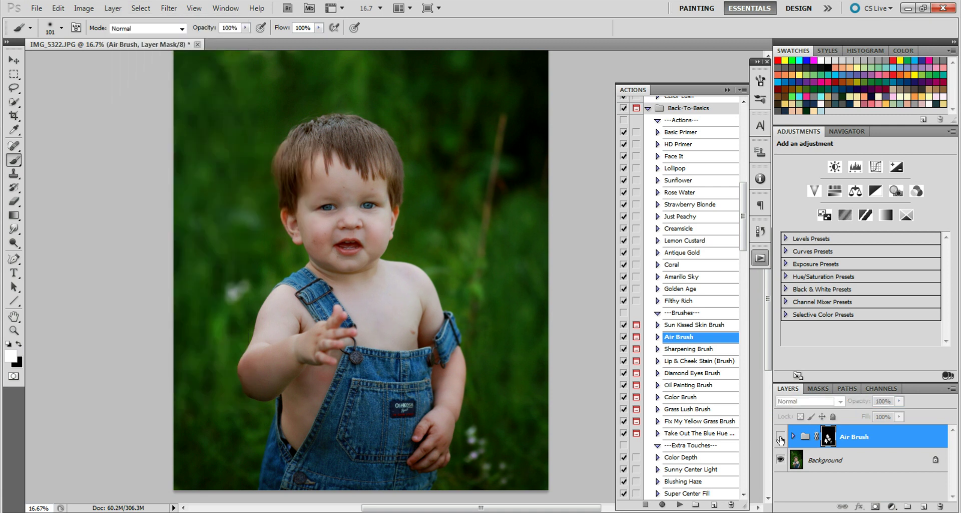
pyautogui.click(781, 437)
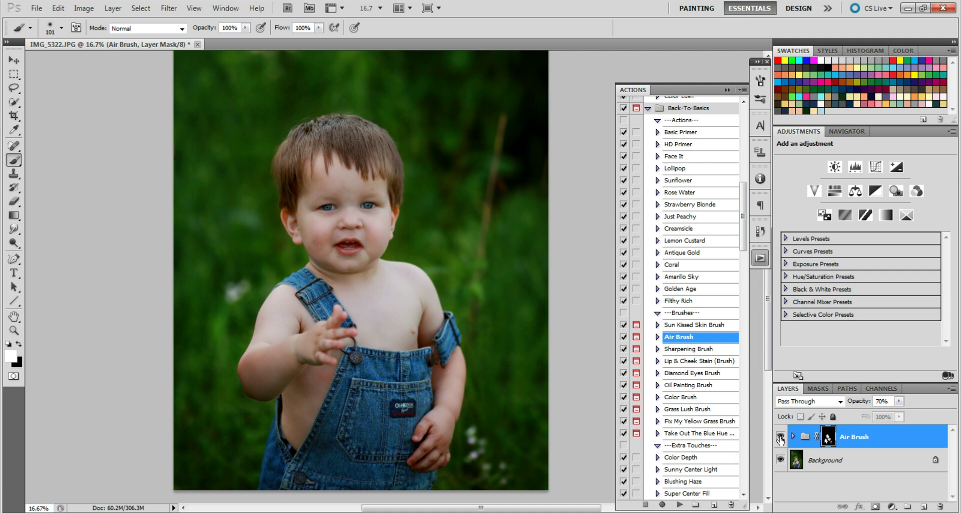
# - Flatten the image and duplicate the Background layer as Background copy
pyautogui.click(120, 8)
pyautogui.click(150, 389)
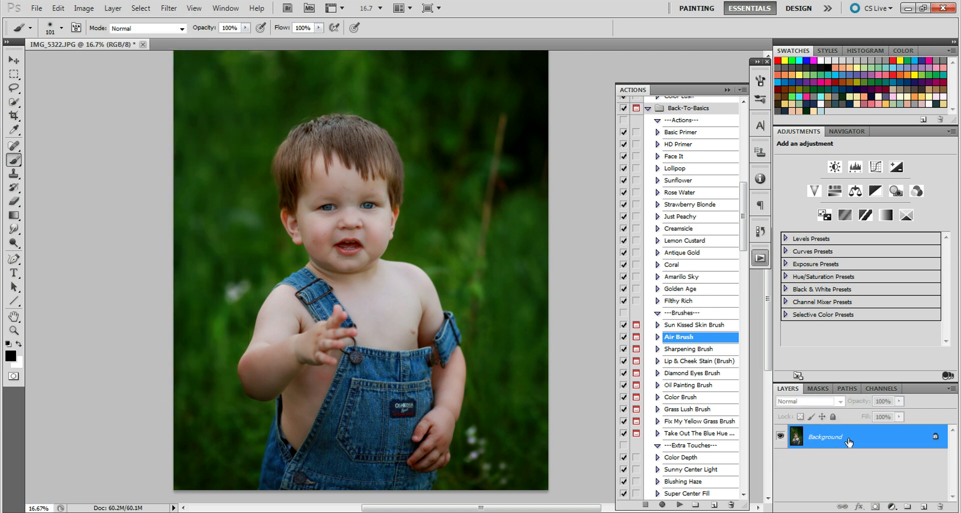
pyautogui.rightClick(849, 438)
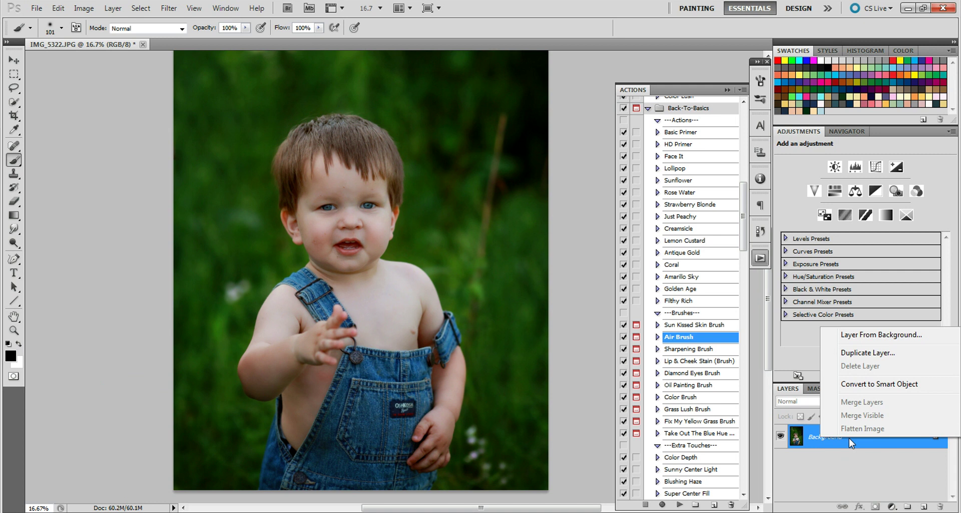
pyautogui.click(868, 352)
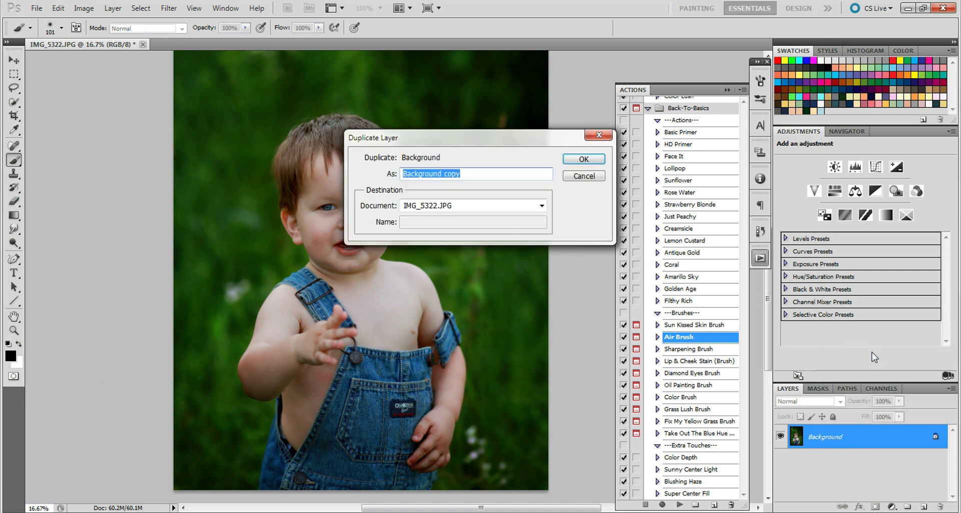
pyautogui.press('Return')
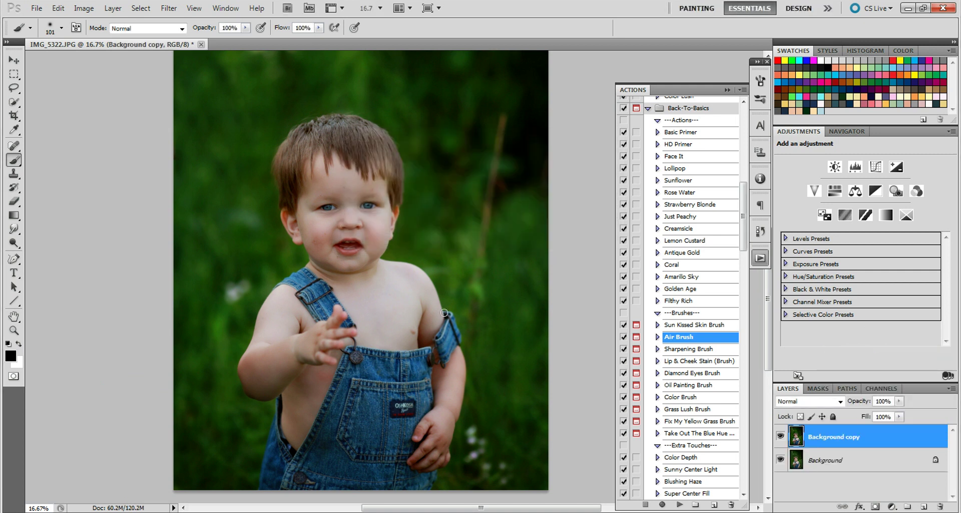
# - Remove the small blemishes on the boy's forehead with a 37 px content-aware Spot Healing Brush
pyautogui.click(14, 330)
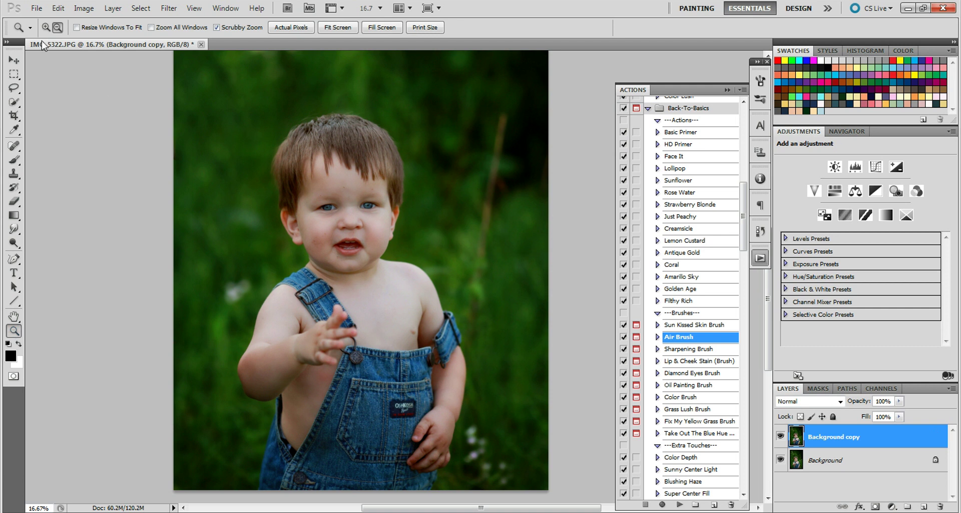
pyautogui.click(352, 232)
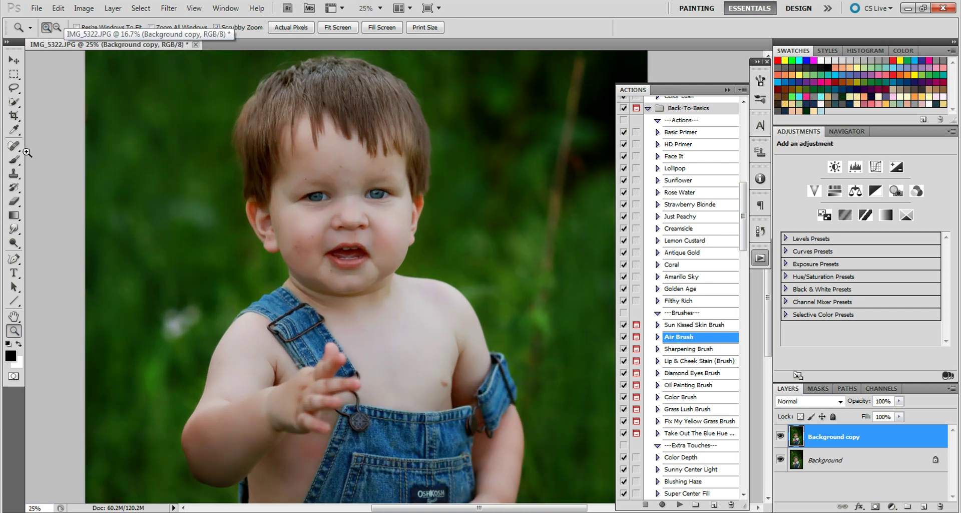
pyautogui.click(14, 146)
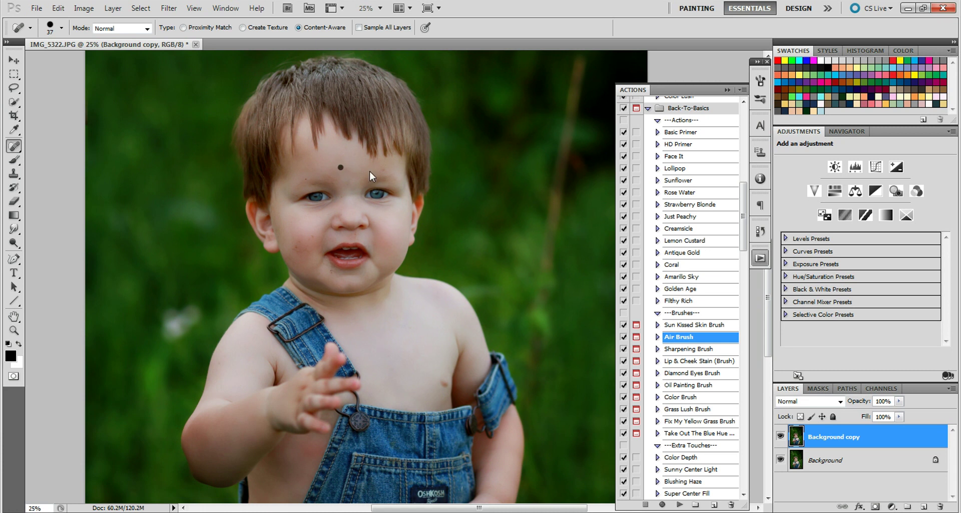
pyautogui.click(384, 169)
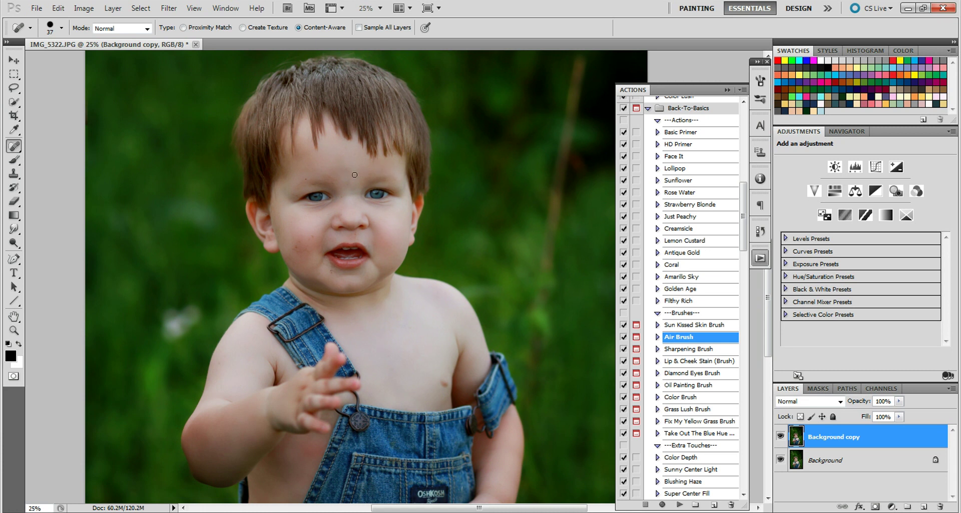
pyautogui.click(306, 179)
# - Even out the skin on the boy's cheek beside his nose and mouth with a 143 px Clone Stamp at 36% opacity
pyautogui.click(14, 173)
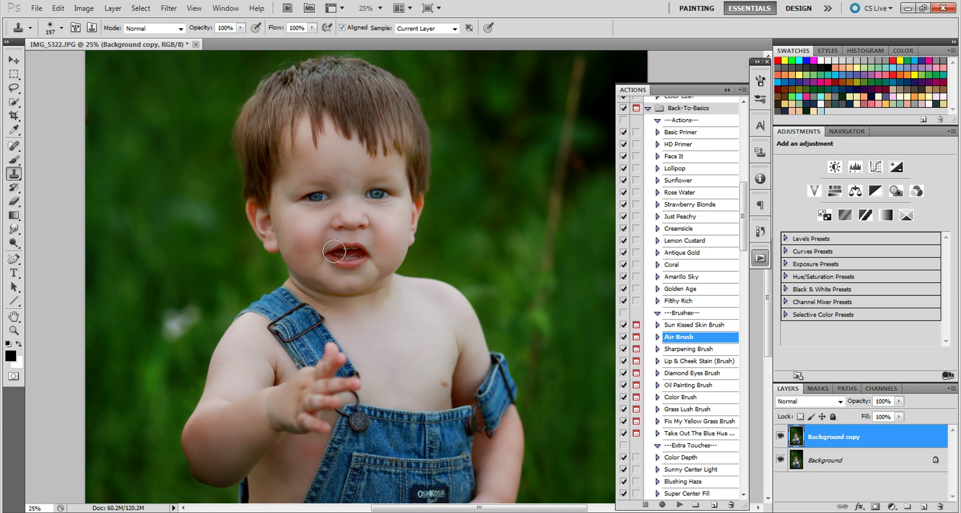
pyautogui.click(62, 28)
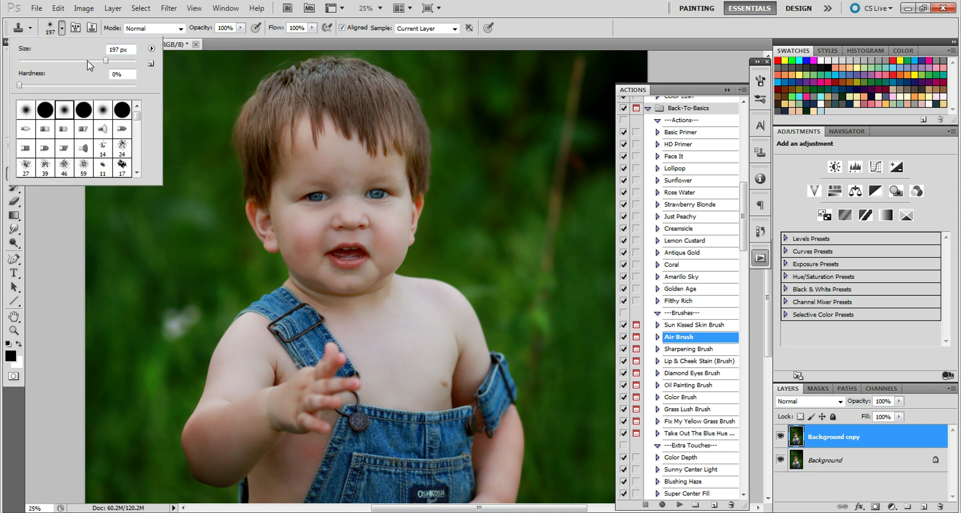
pyautogui.moveTo(95, 60); pyautogui.dragTo(90, 60)
pyautogui.click(241, 28)
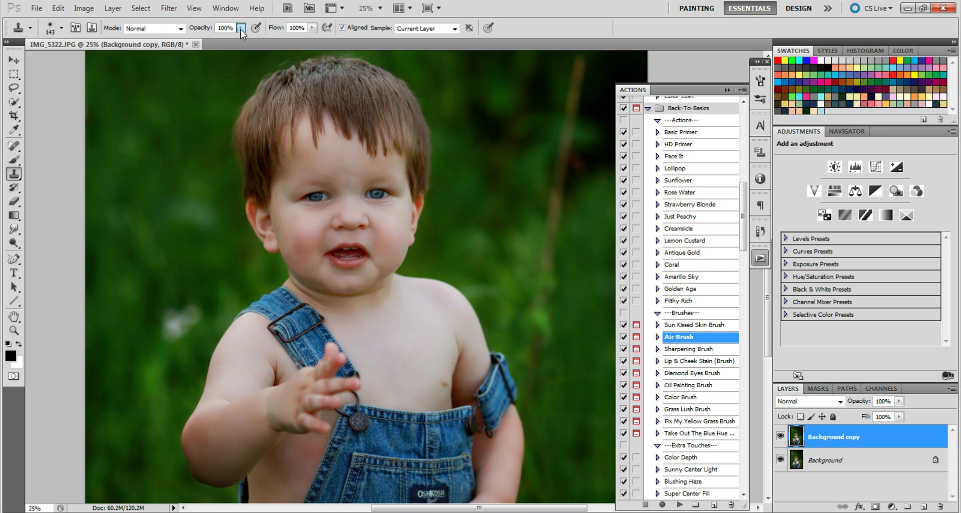
pyautogui.moveTo(207, 38); pyautogui.dragTo(202, 39)
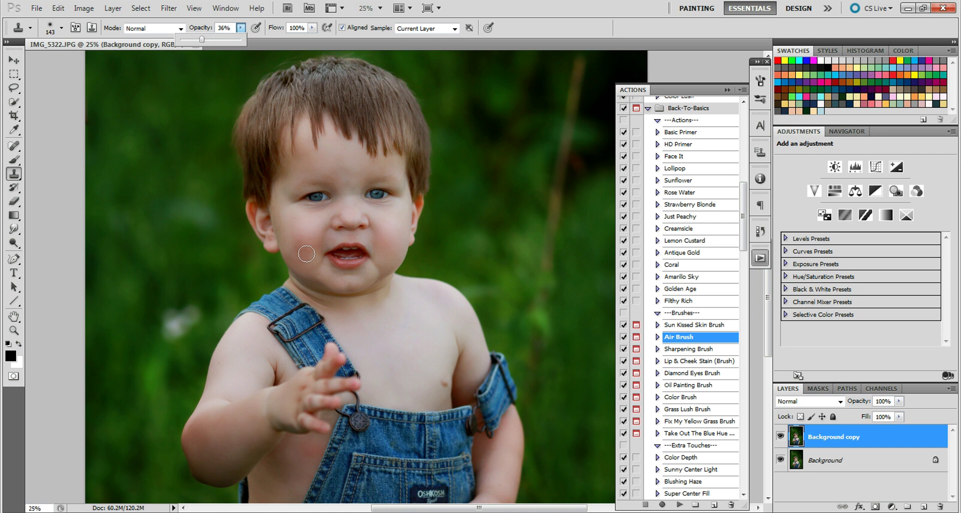
pyautogui.keyDown('alt'); pyautogui.click(309, 229); pyautogui.keyUp('alt')
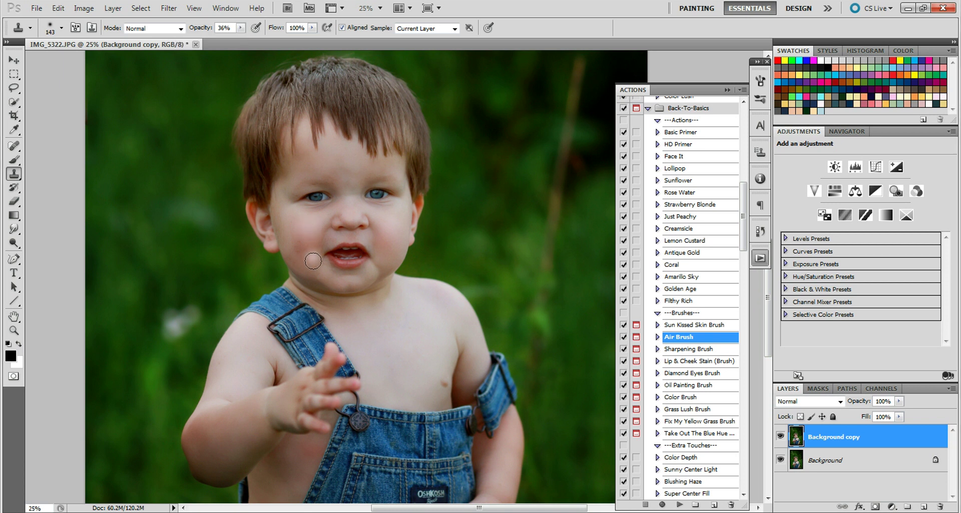
pyautogui.moveTo(313, 252)
pyautogui.mouseDown()
pyautogui.moveTo(297, 249)
pyautogui.moveTo(301, 258)
pyautogui.moveTo(297, 242)
pyautogui.moveTo(296, 253)
pyautogui.moveTo(310, 246)
pyautogui.moveTo(300, 249)
pyautogui.mouseUp()
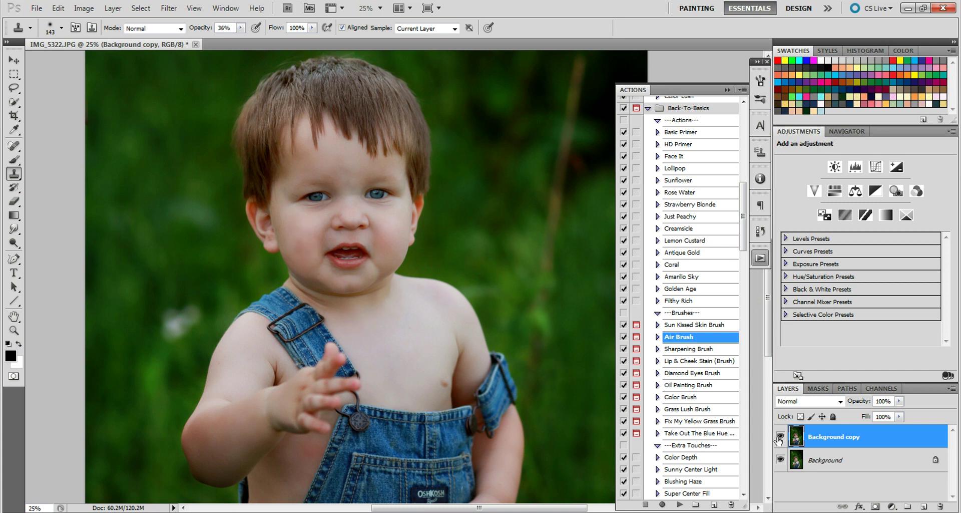
pyautogui.click(313, 224)
pyautogui.keyDown('alt'); pyautogui.click(314, 224); pyautogui.keyUp('alt')
pyautogui.moveTo(315, 235); pyautogui.dragTo(306, 229)
# - Try another Clone Stamp stroke over the boy's cheek beside his mouth and undo it
pyautogui.click(14, 330)
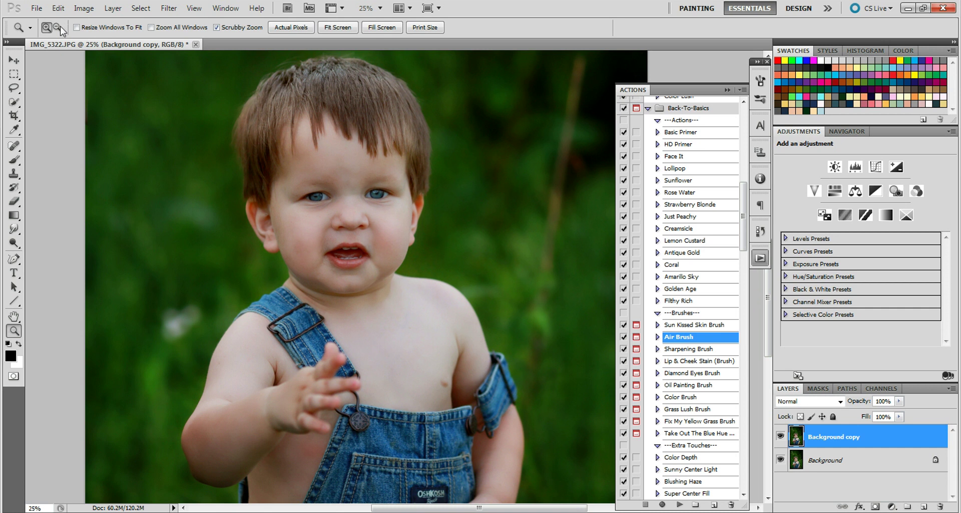
pyautogui.click(58, 28)
pyautogui.click(308, 258)
pyautogui.click(311, 256)
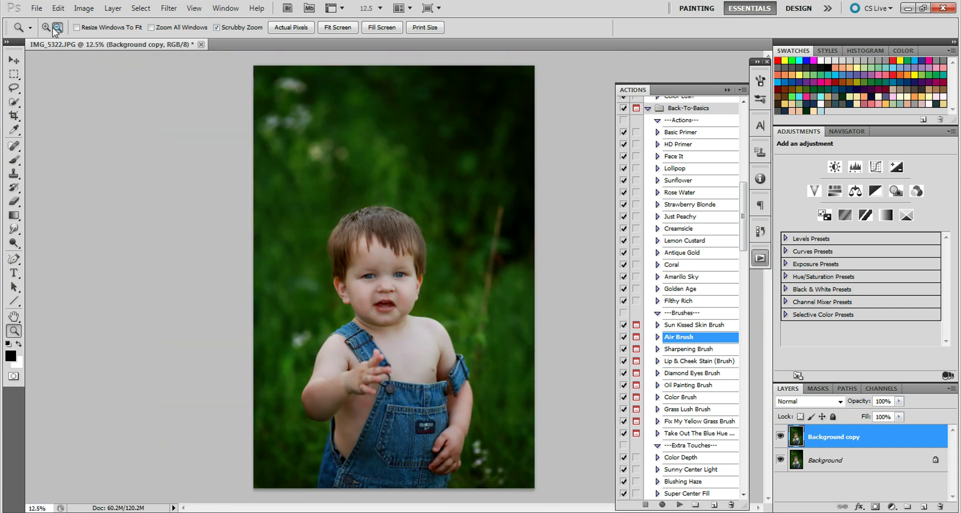
pyautogui.click(46, 28)
pyautogui.click(381, 318)
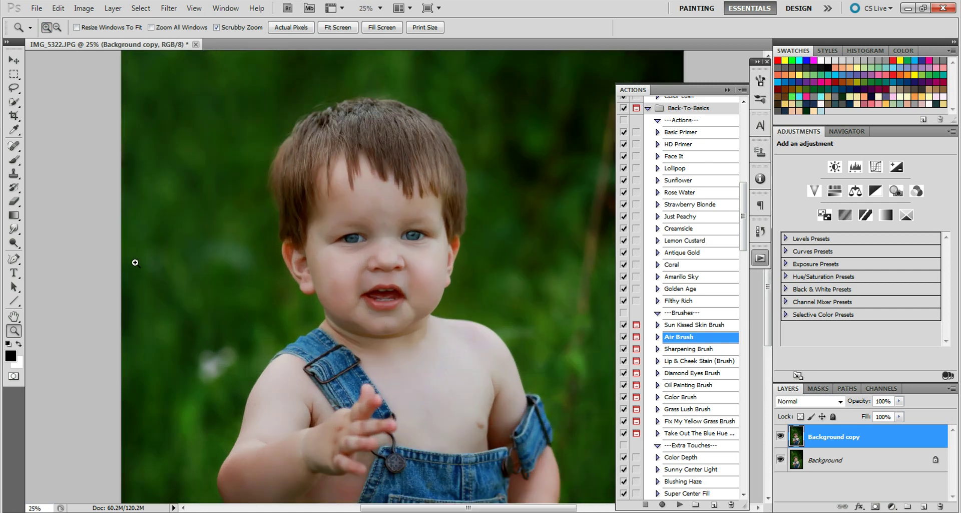
pyautogui.click(14, 173)
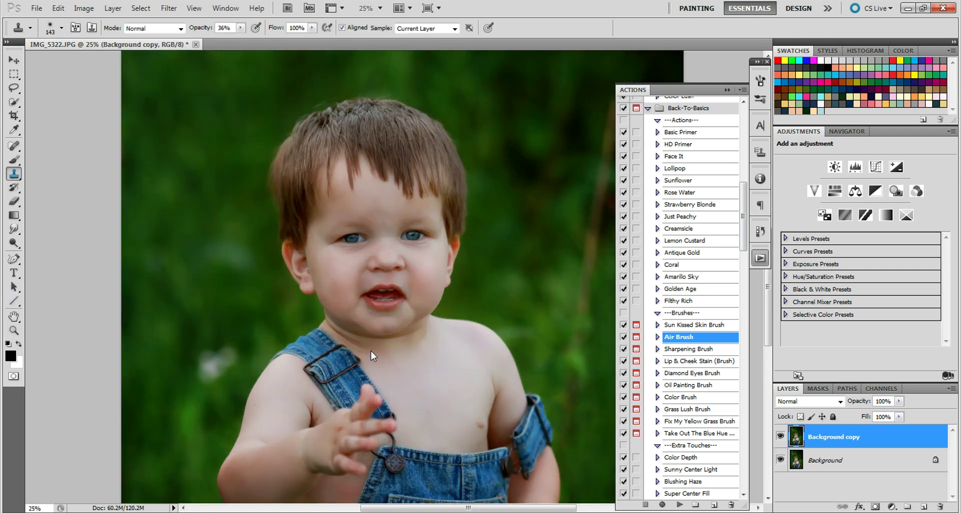
pyautogui.keyDown('alt'); pyautogui.click(347, 271); pyautogui.keyUp('alt')
pyautogui.moveTo(343, 287)
pyautogui.mouseDown()
pyautogui.moveTo(383, 295)
pyautogui.moveTo(360, 303)
pyautogui.mouseUp()
pyautogui.hotkey('ctrl', 'z')
# - Compare the whole photo with the Background copy layer hidden and shown
pyautogui.click(14, 330)
pyautogui.click(57, 27)
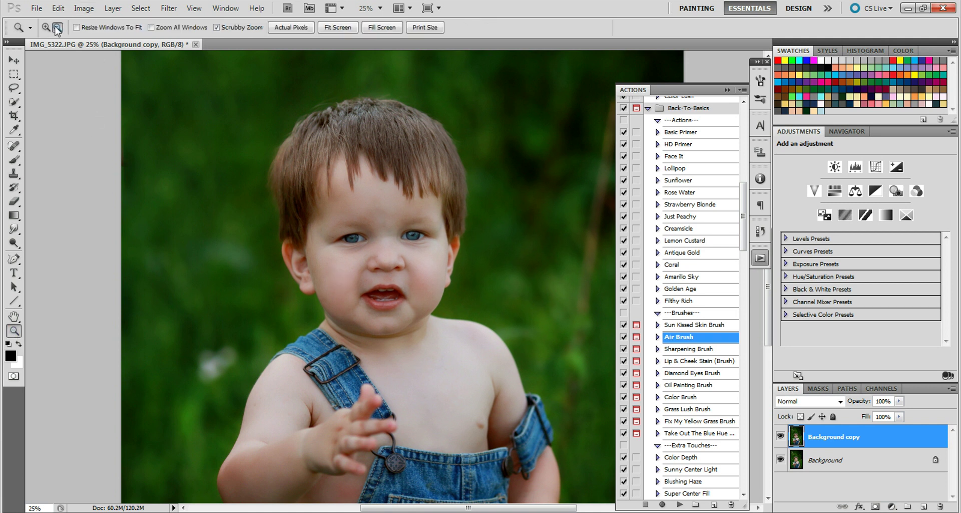
pyautogui.click(335, 351)
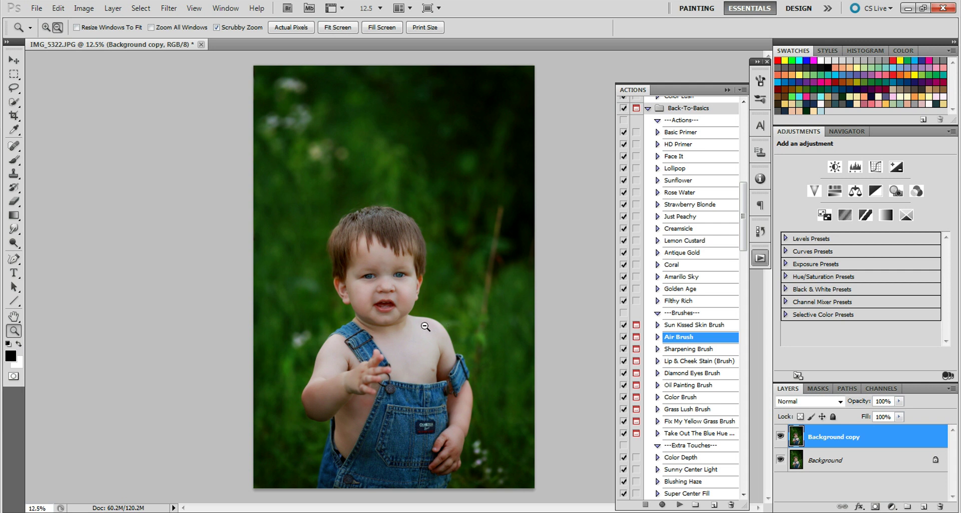
pyautogui.click(780, 437)
pyautogui.click(780, 438)
# - Flatten the image and run the Color Brush action from the Back-To-Basics set
pyautogui.click(118, 6)
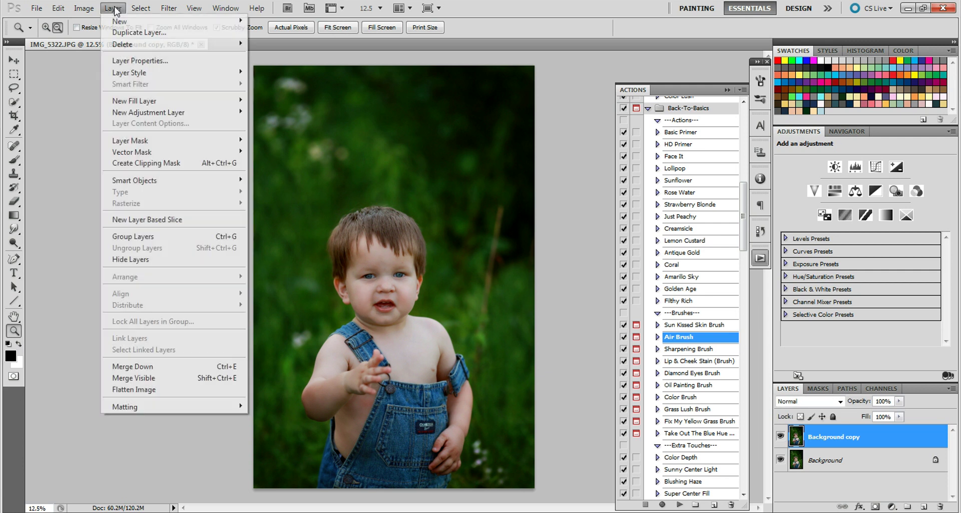
pyautogui.click(176, 390)
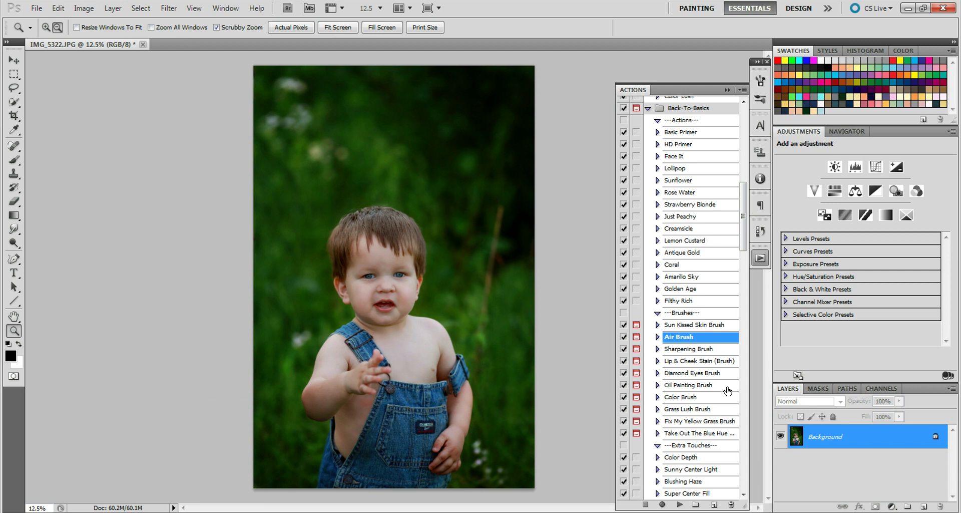
pyautogui.click(695, 398)
pyautogui.click(679, 505)
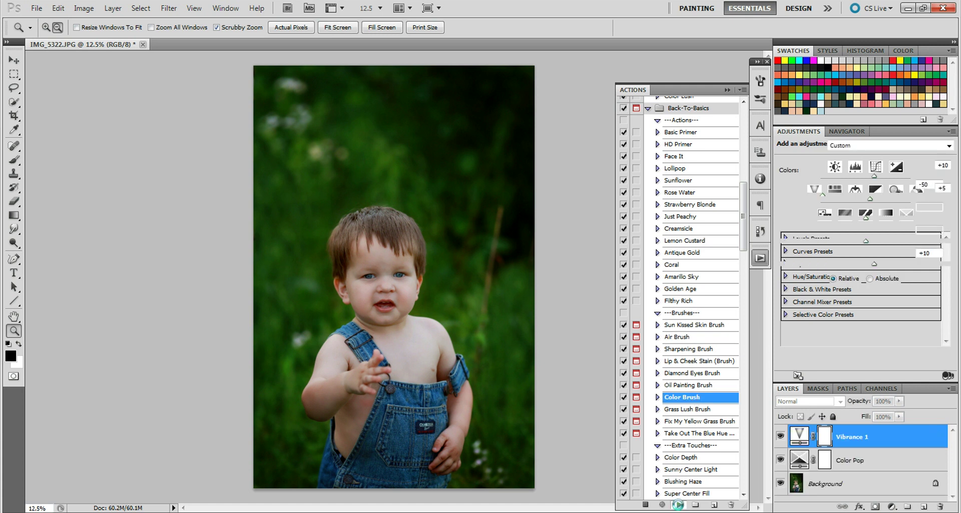
pyautogui.press('Return')
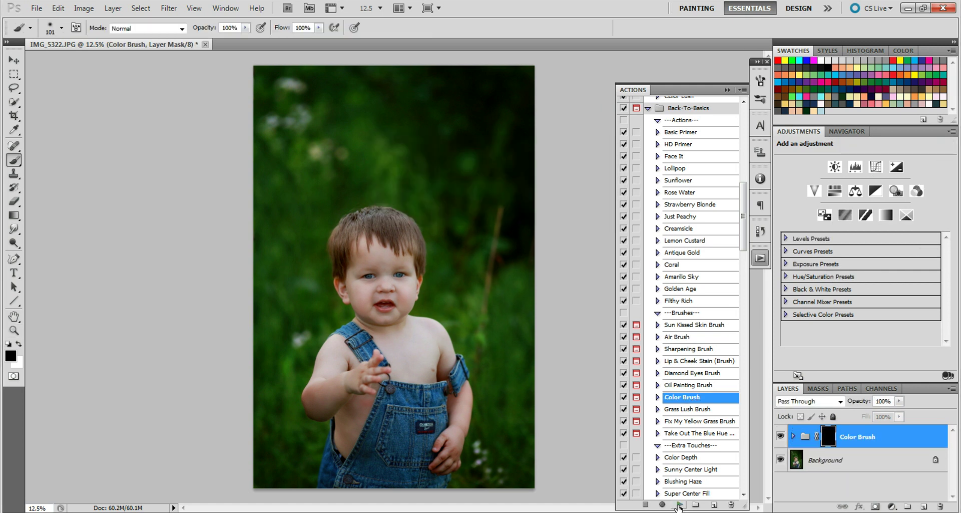
# - Paint the Color Brush effect over the boy's denim overalls with a 199 px white brush on the group mask
pyautogui.click(19, 344)
pyautogui.click(62, 28)
pyautogui.click(93, 61)
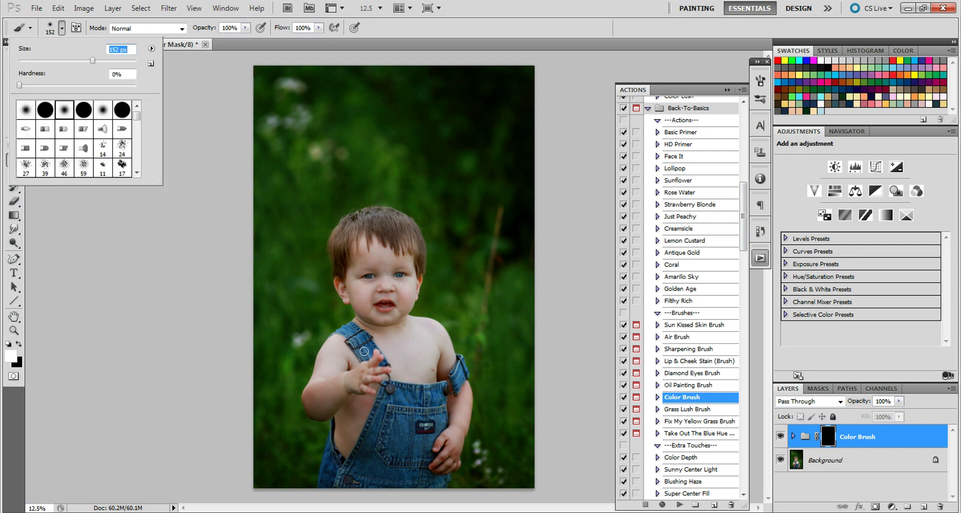
pyautogui.click(106, 61)
pyautogui.moveTo(366, 355)
pyautogui.mouseDown()
pyautogui.moveTo(349, 330)
pyautogui.moveTo(386, 366)
pyautogui.mouseUp()
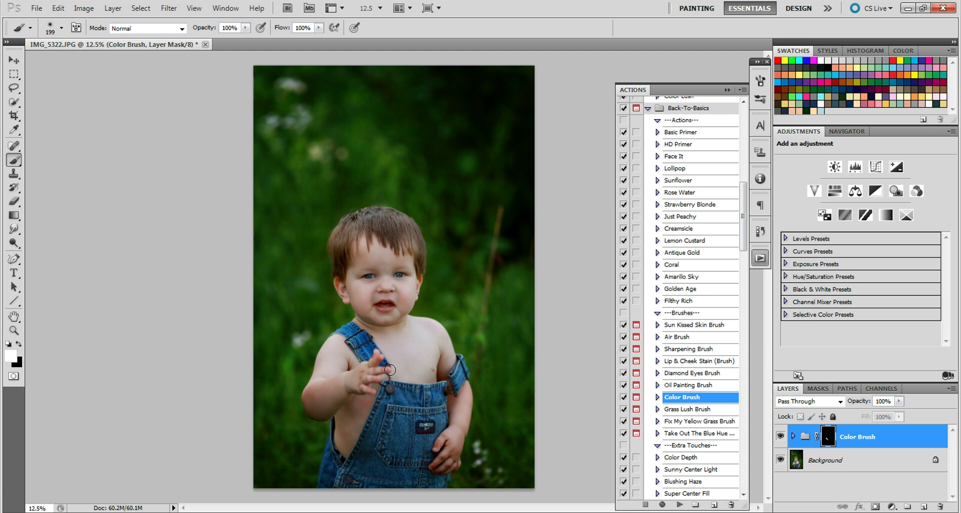
pyautogui.moveTo(453, 390)
pyautogui.mouseDown()
pyautogui.moveTo(459, 374)
pyautogui.moveTo(453, 389)
pyautogui.moveTo(401, 389)
pyautogui.moveTo(387, 399)
pyautogui.moveTo(412, 395)
pyautogui.moveTo(441, 418)
pyautogui.moveTo(419, 437)
pyautogui.moveTo(383, 420)
pyautogui.moveTo(405, 434)
pyautogui.moveTo(406, 409)
pyautogui.moveTo(430, 401)
pyautogui.moveTo(429, 416)
pyautogui.moveTo(442, 412)
pyautogui.moveTo(429, 395)
pyautogui.moveTo(440, 426)
pyautogui.moveTo(430, 451)
pyautogui.moveTo(341, 482)
pyautogui.moveTo(326, 469)
pyautogui.moveTo(441, 484)
pyautogui.moveTo(414, 476)
pyautogui.moveTo(402, 429)
pyautogui.moveTo(436, 393)
pyautogui.mouseUp()
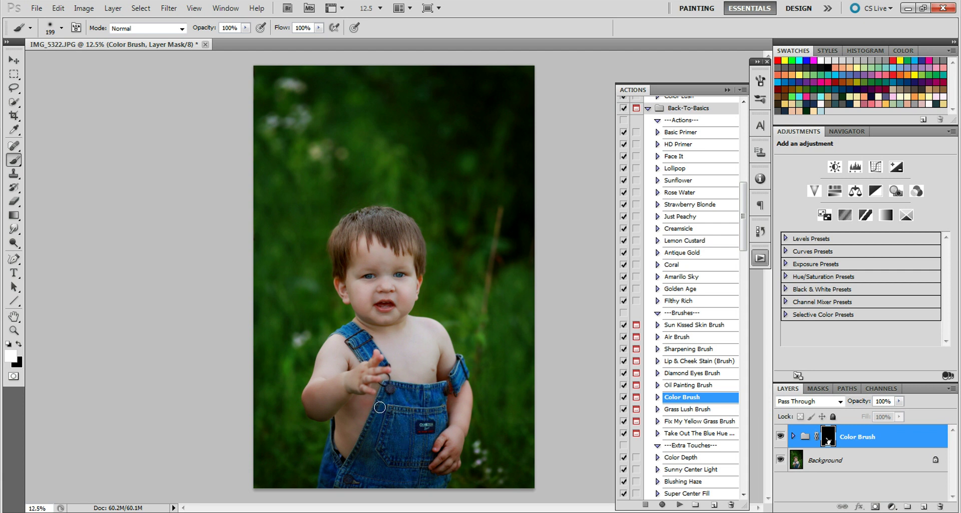
pyautogui.moveTo(378, 427)
pyautogui.mouseDown()
pyautogui.moveTo(364, 464)
pyautogui.moveTo(335, 489)
pyautogui.moveTo(374, 461)
pyautogui.moveTo(390, 468)
pyautogui.moveTo(401, 420)
pyautogui.moveTo(396, 479)
pyautogui.moveTo(345, 481)
pyautogui.moveTo(436, 470)
pyautogui.mouseUp()
# - Set the Color Brush group's opacity to 71% and compare the photo with the group hidden and shown
pyautogui.click(899, 400)
pyautogui.moveTo(899, 414); pyautogui.dragTo(883, 415)
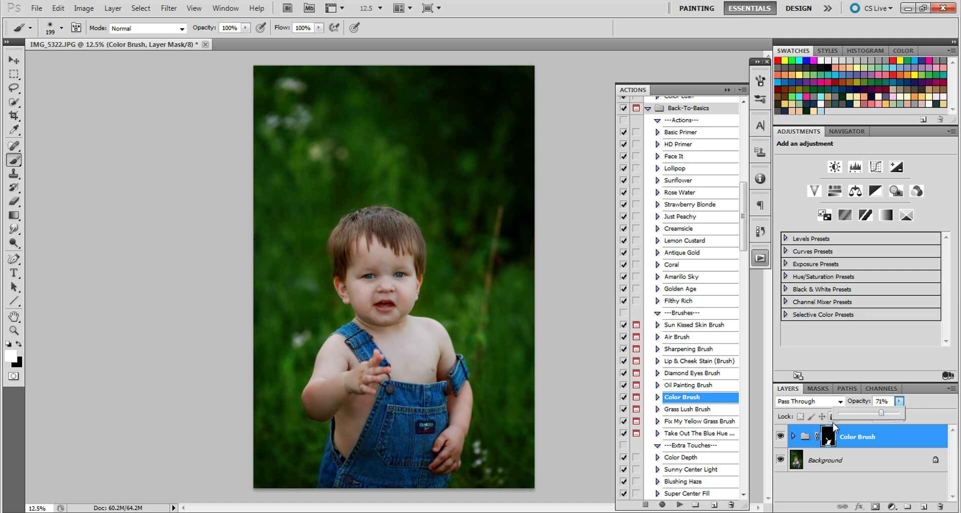
pyautogui.click(779, 437)
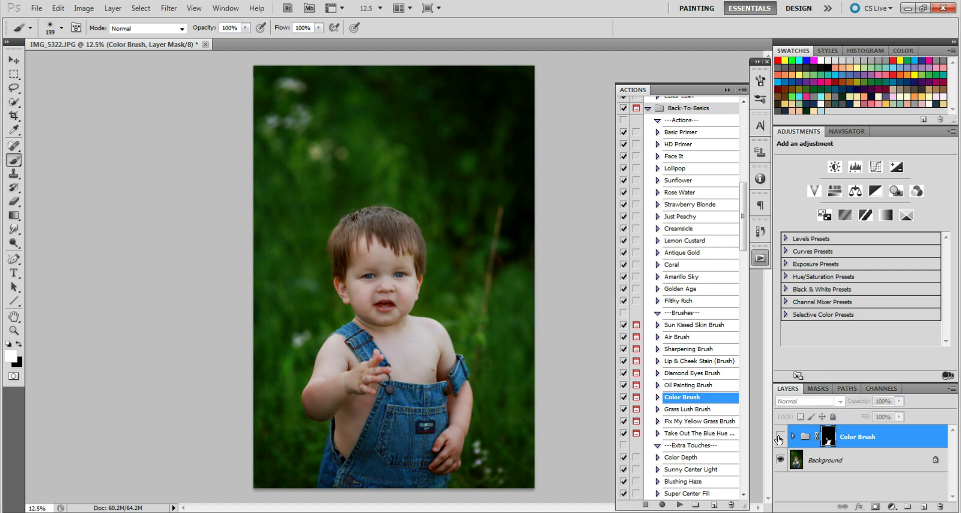
pyautogui.click(779, 438)
# - Flatten the image and run the Sharpening Brush action from the Back-To-Basics set
pyautogui.click(113, 8)
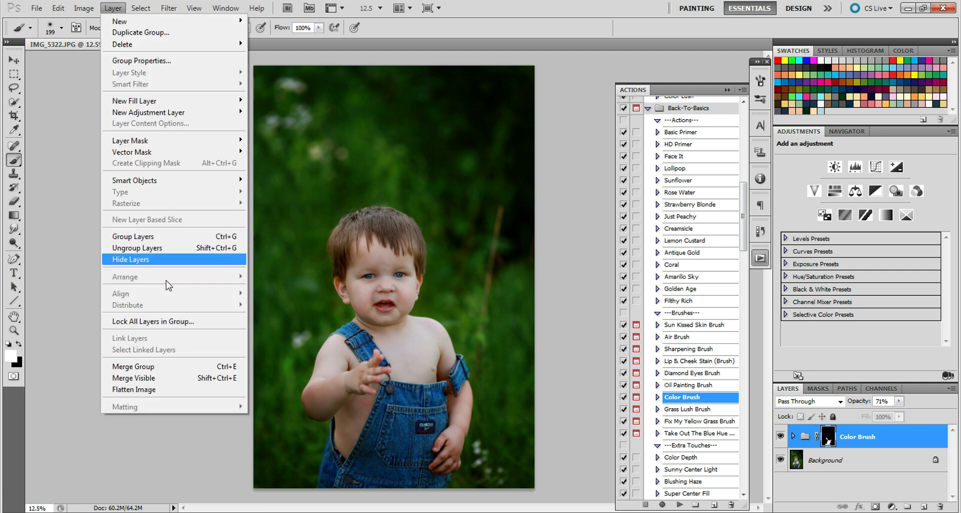
pyautogui.click(179, 396)
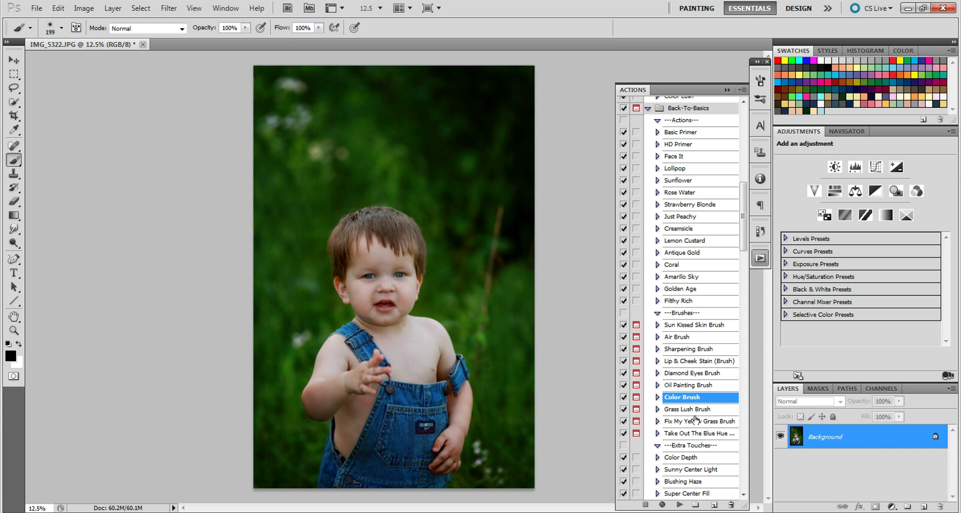
pyautogui.click(707, 349)
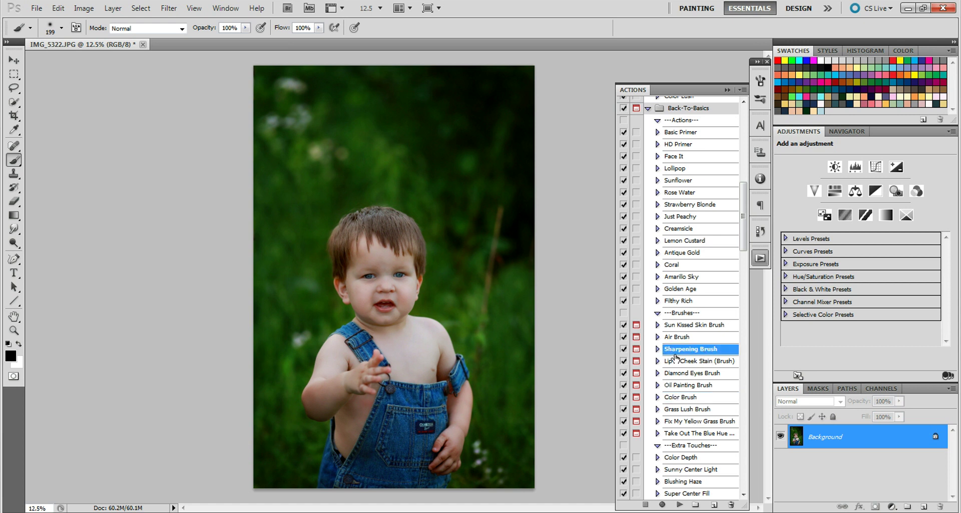
pyautogui.click(679, 505)
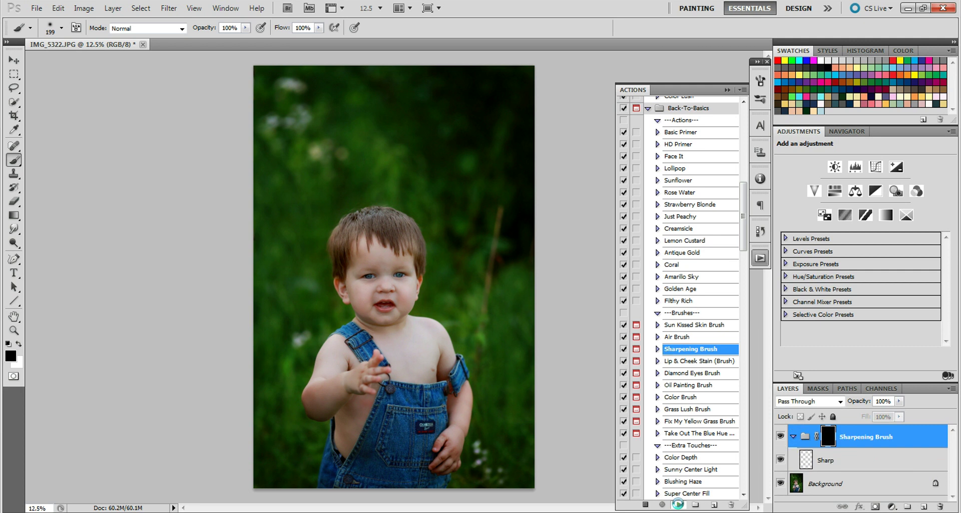
pyautogui.press('Return')
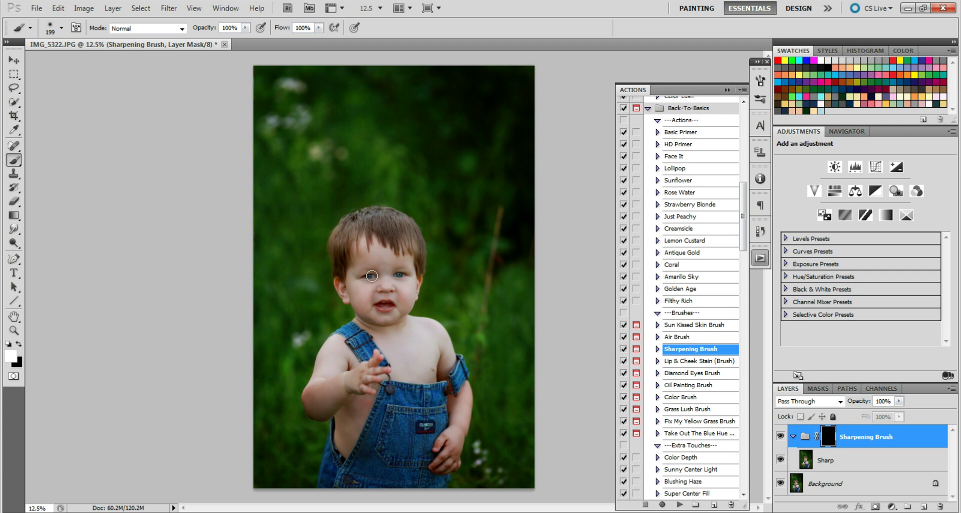
# - Paint the sharpening in white over the boy's eyes and mouth at 199 px and over his hair and overalls at 422 px
pyautogui.moveTo(402, 273); pyautogui.dragTo(391, 292)
pyautogui.moveTo(391, 300)
pyautogui.mouseDown()
pyautogui.moveTo(370, 305)
pyautogui.moveTo(394, 303)
pyautogui.mouseUp()
pyautogui.click(62, 30)
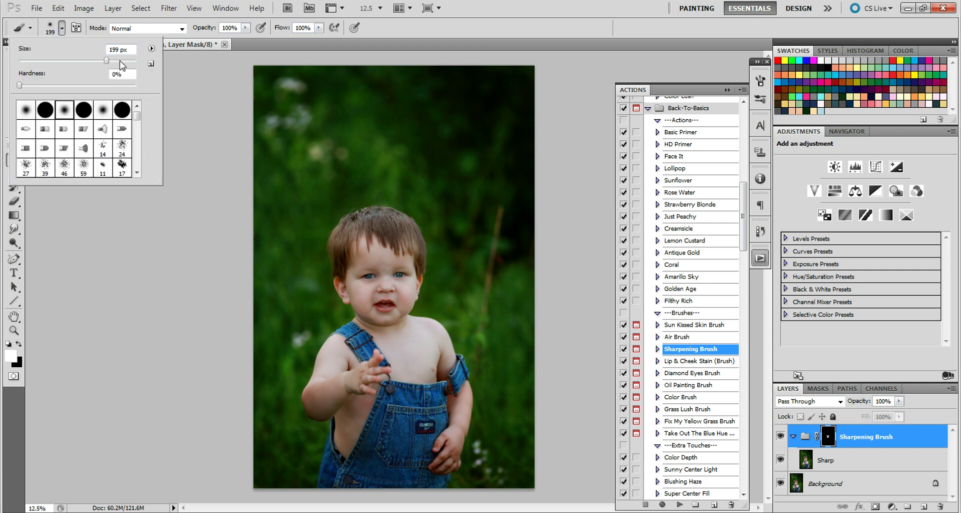
pyautogui.click(119, 60)
pyautogui.click(334, 273)
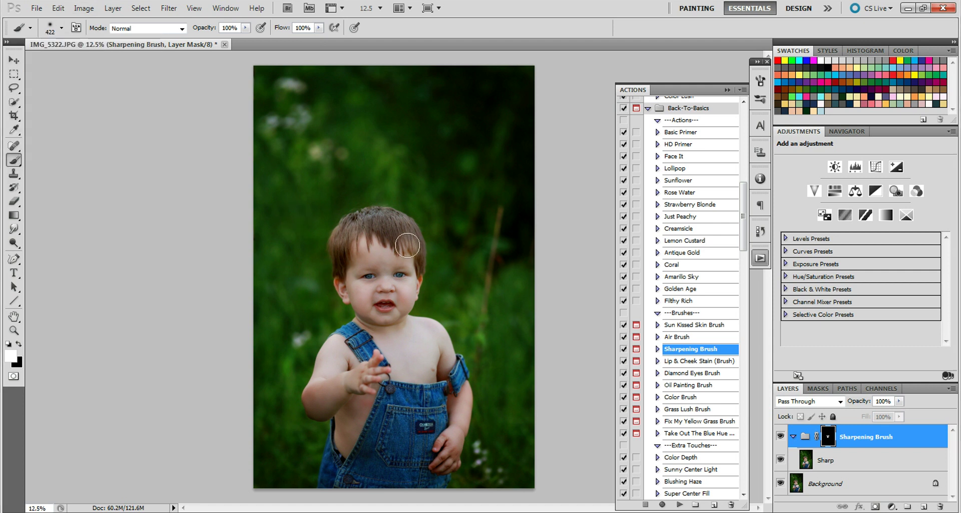
pyautogui.moveTo(355, 216)
pyautogui.mouseDown()
pyautogui.moveTo(334, 265)
pyautogui.moveTo(369, 213)
pyautogui.moveTo(410, 227)
pyautogui.moveTo(420, 265)
pyautogui.moveTo(354, 266)
pyautogui.moveTo(341, 293)
pyautogui.moveTo(418, 305)
pyautogui.moveTo(457, 396)
pyautogui.moveTo(453, 385)
pyautogui.moveTo(413, 405)
pyautogui.moveTo(395, 399)
pyautogui.moveTo(365, 422)
pyautogui.moveTo(376, 399)
pyautogui.moveTo(415, 397)
pyautogui.moveTo(435, 440)
pyautogui.moveTo(400, 464)
pyautogui.moveTo(327, 476)
pyautogui.moveTo(473, 479)
pyautogui.moveTo(418, 477)
pyautogui.moveTo(385, 386)
pyautogui.moveTo(463, 411)
pyautogui.moveTo(447, 476)
pyautogui.moveTo(443, 387)
pyautogui.moveTo(463, 362)
pyautogui.moveTo(440, 385)
pyautogui.moveTo(383, 394)
pyautogui.moveTo(322, 491)
pyautogui.moveTo(448, 483)
pyautogui.moveTo(426, 456)
pyautogui.moveTo(463, 367)
pyautogui.mouseUp()
# - Touch up the sharpening on the boy's eye with a 94 px white brush on the mask
pyautogui.click(61, 28)
pyautogui.click(73, 60)
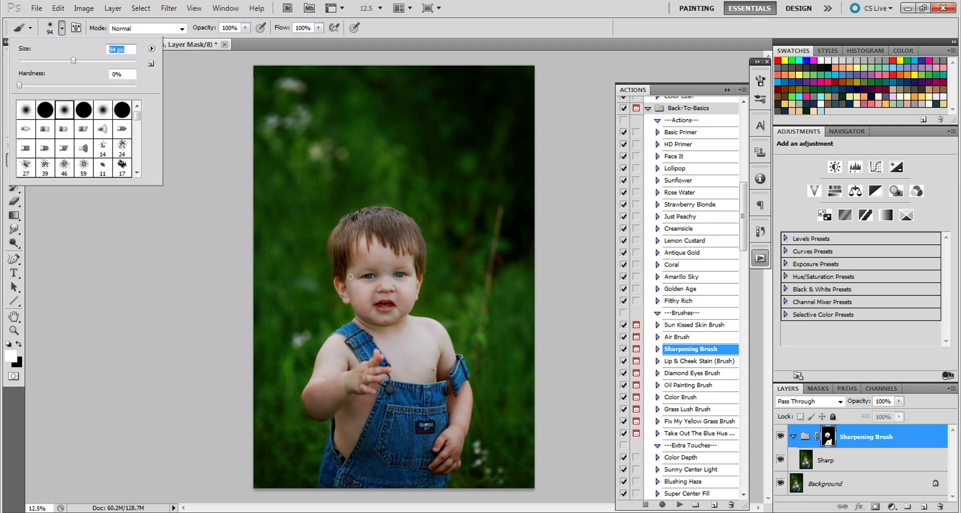
pyautogui.click(370, 277)
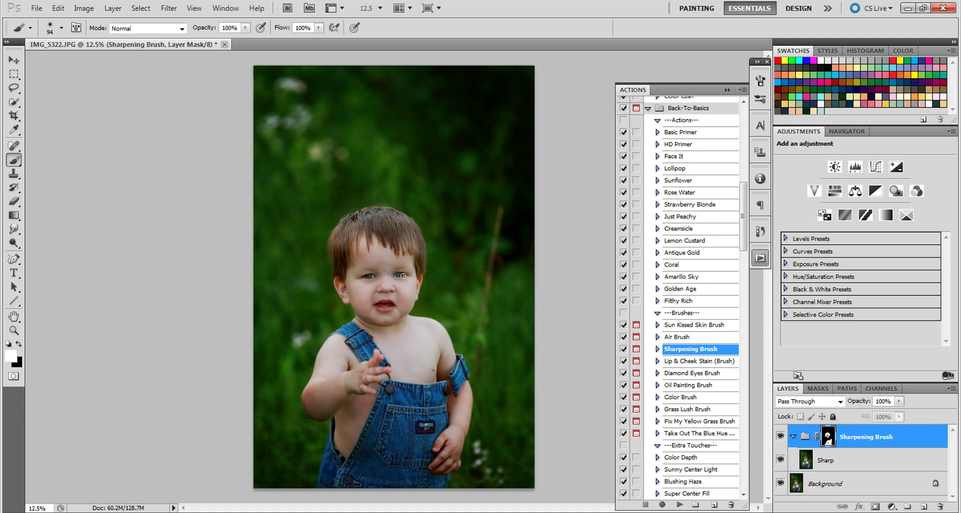
# - Compare the photo with the Sharpening Brush group hidden and shown, and flatten the image
pyautogui.click(779, 436)
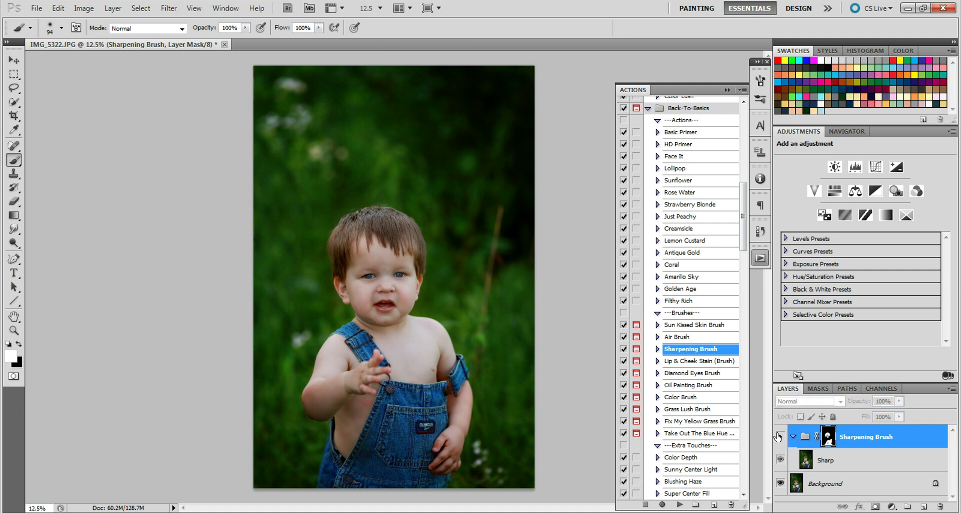
pyautogui.click(780, 436)
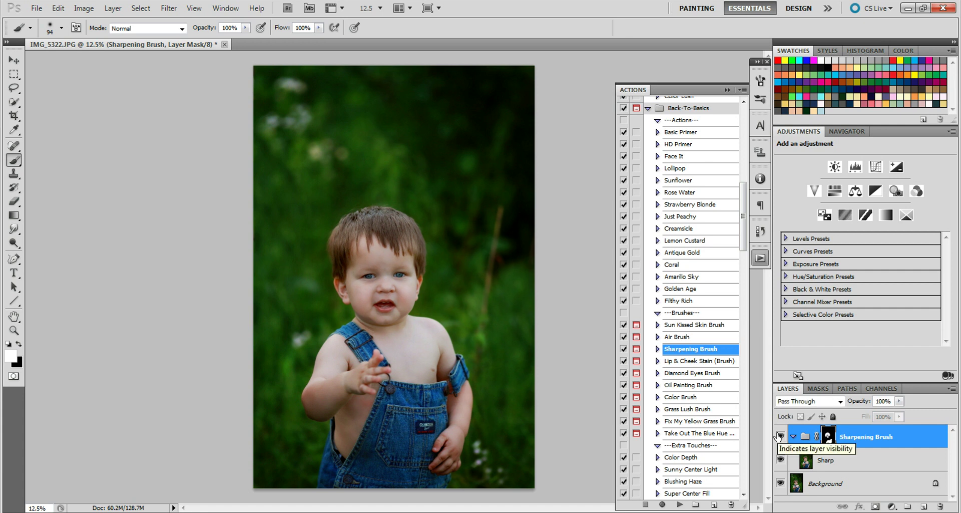
pyautogui.click(114, 8)
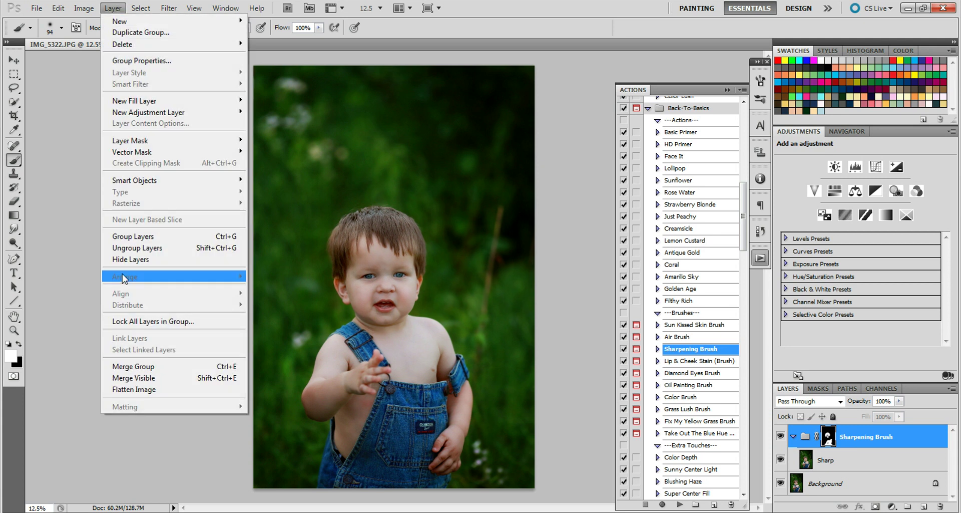
pyautogui.click(122, 394)
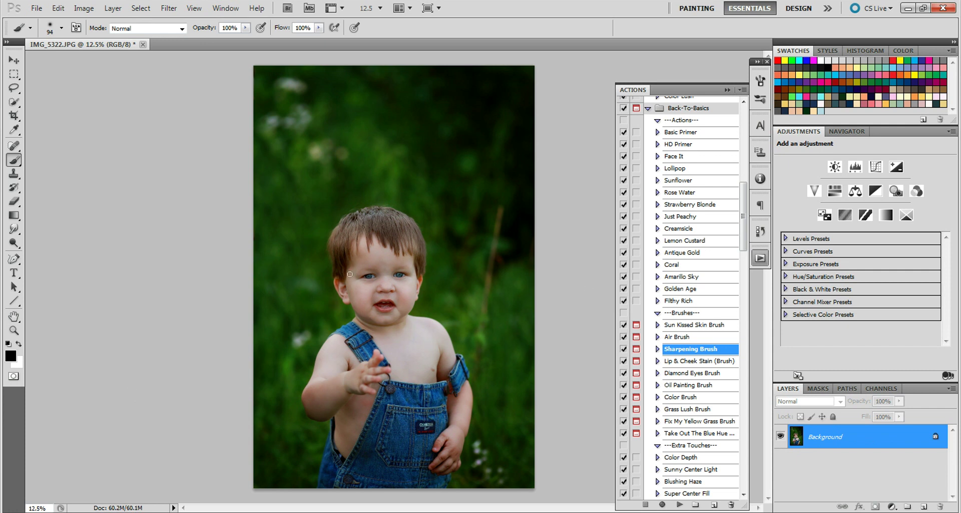
# - Switch to Windows Photo Viewer to compare the edit with the original IMG_5322 photo, and minimize the viewer
pyautogui.hotkey('alt', 'Tab')
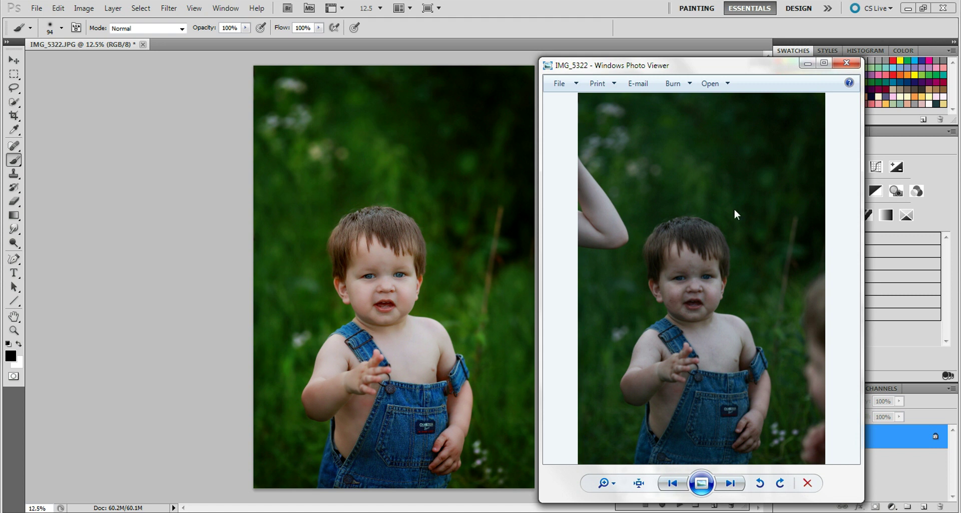
pyautogui.click(807, 64)
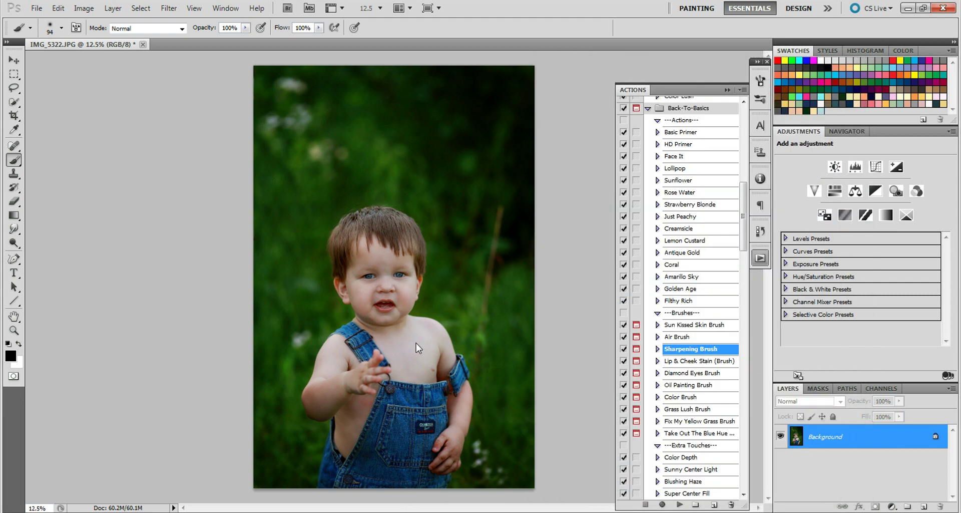